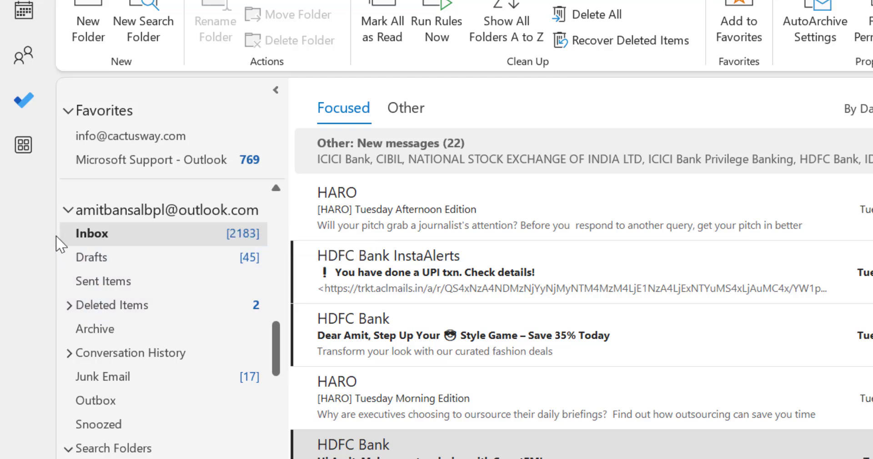
# - Create a subfolder under the Outlook account's Inbox, named with the person's first name
pyautogui.rightClick(89, 235)
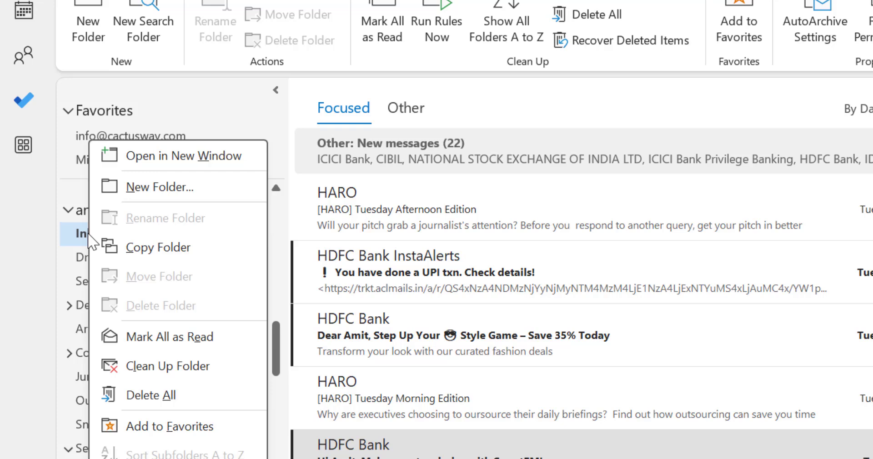
pyautogui.click(187, 192)
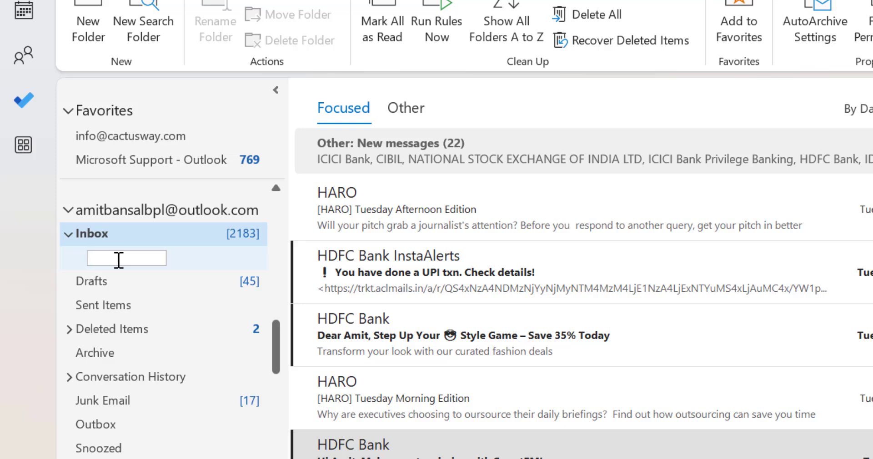
pyautogui.write('Amit')
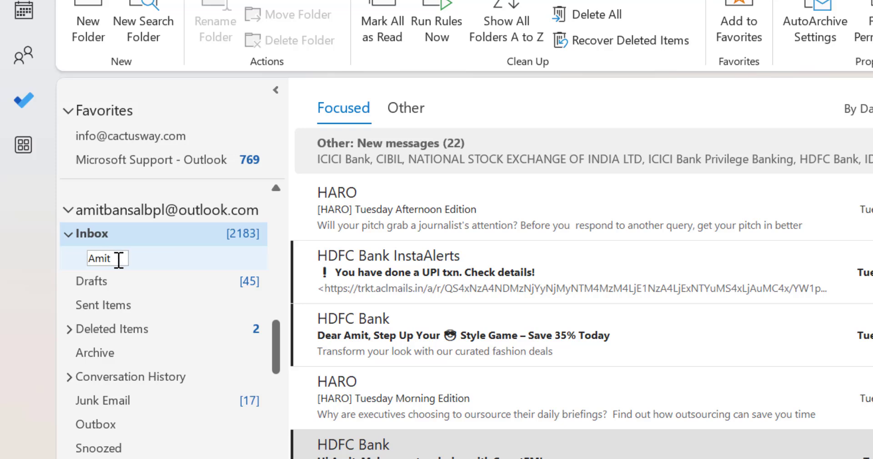
pyautogui.press('Return')
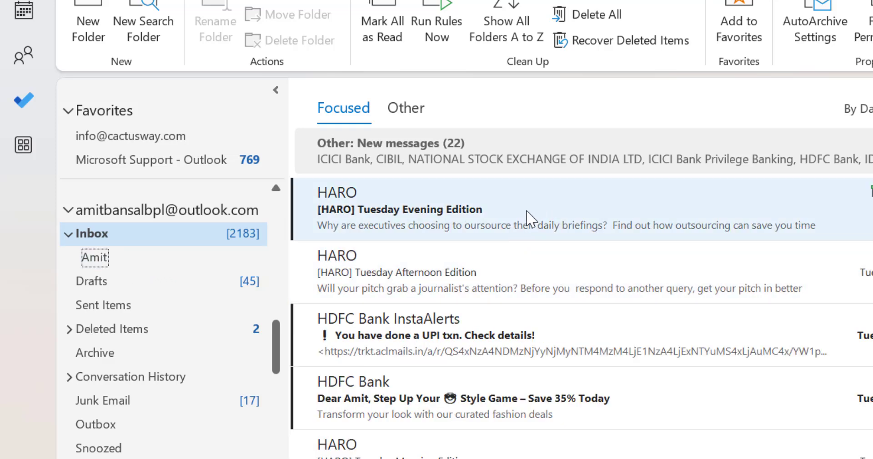
# - Move the "[HARO] Tuesday Evening Edition" message from the Inbox into the new subfolder
pyautogui.moveTo(536, 217); pyautogui.dragTo(116, 238)
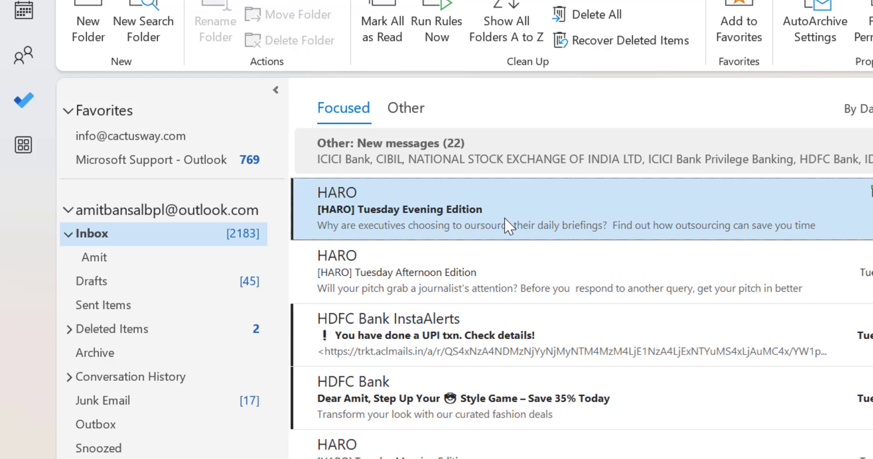
pyautogui.moveTo(505, 218); pyautogui.dragTo(106, 257)
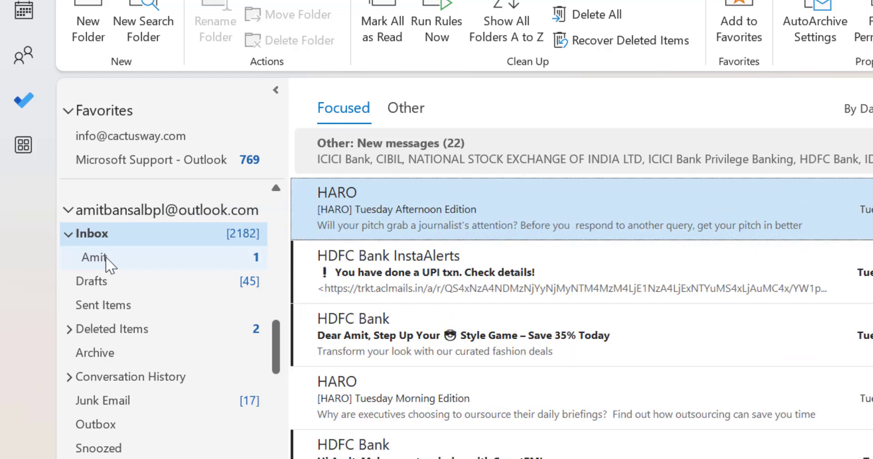
# - Select the first four Inbox messages together, and open the new subfolder to review its contents and available folder commands
pyautogui.keyDown('ctrl'); pyautogui.click(526, 278); pyautogui.keyUp('ctrl')
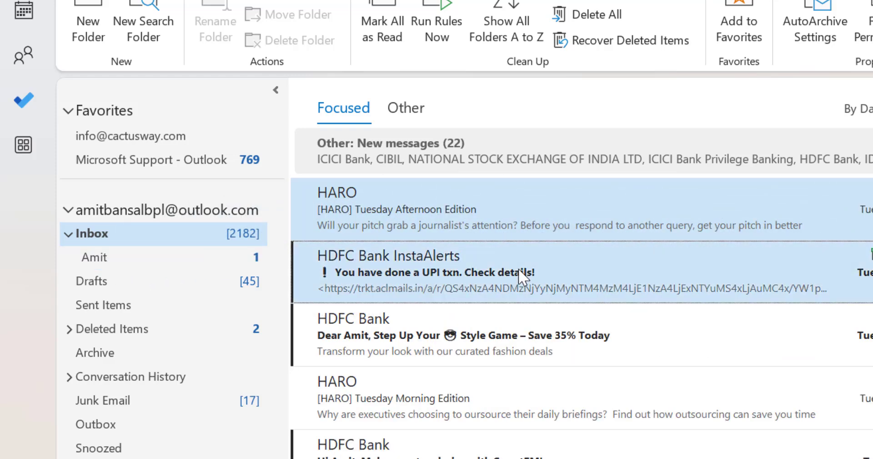
pyautogui.keyDown('ctrl'); pyautogui.click(525, 337); pyautogui.keyUp('ctrl')
pyautogui.keyDown('ctrl'); pyautogui.click(523, 399); pyautogui.keyUp('ctrl')
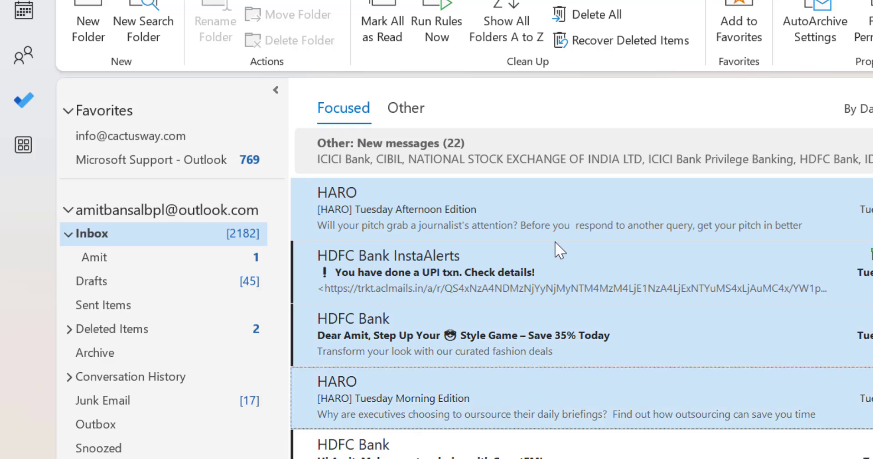
pyautogui.click(152, 262)
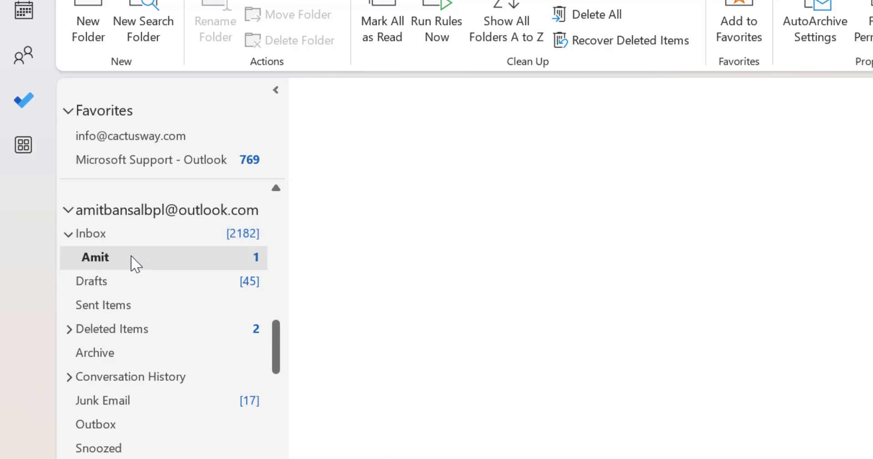
pyautogui.rightClick(98, 267)
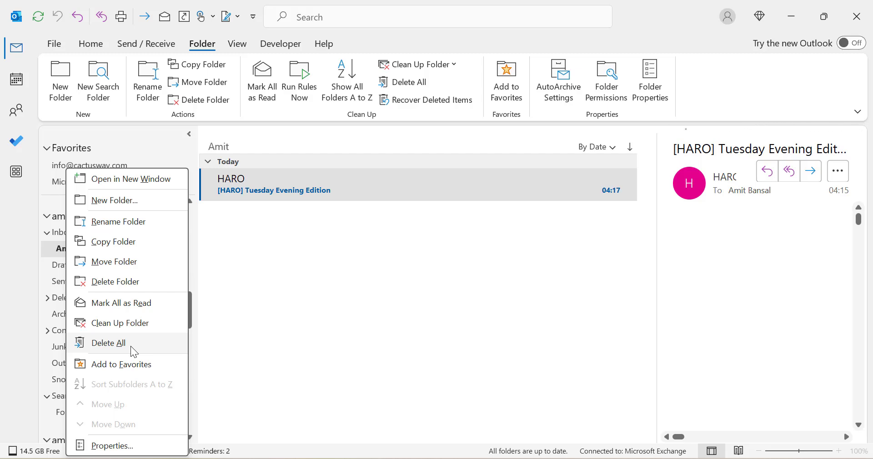
pyautogui.click(13, 293)
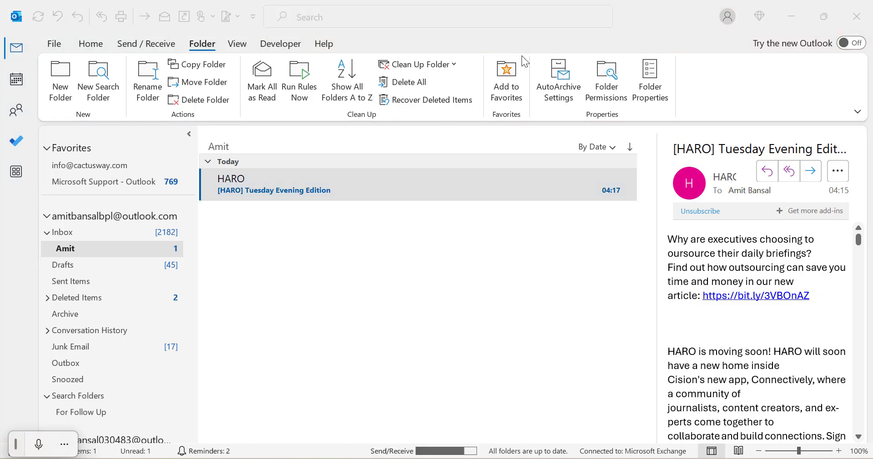
# - Create an "Unread mail" search folder for the current Outlook account and return to the Inbox
pyautogui.click(71, 232)
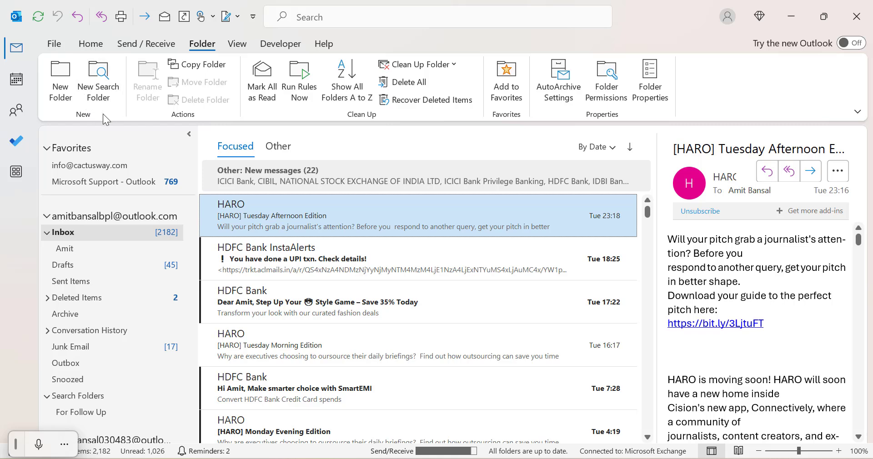
pyautogui.click(99, 89)
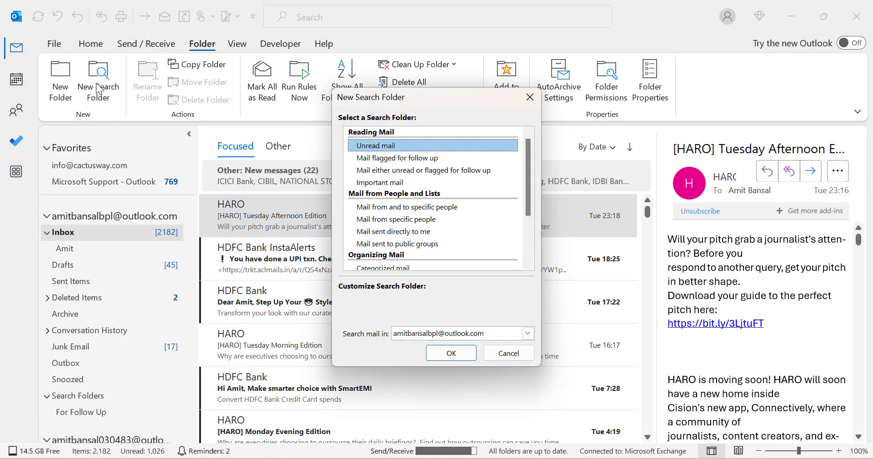
pyautogui.moveTo(432, 100); pyautogui.dragTo(363, 140)
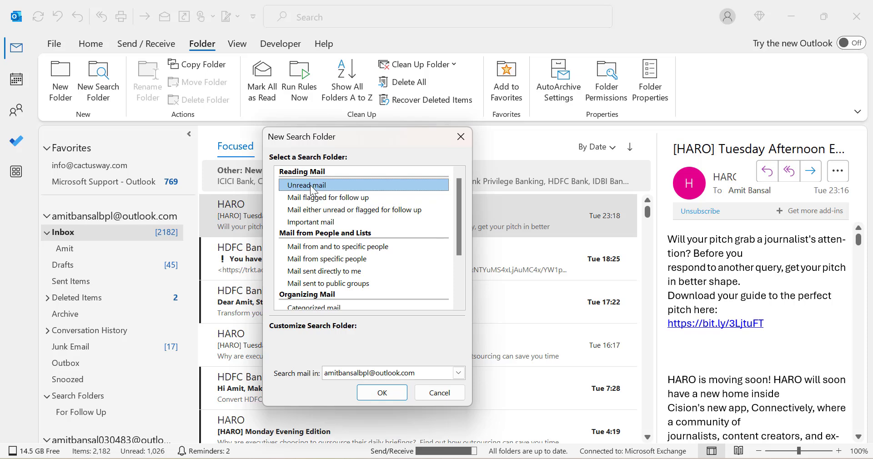
pyautogui.click(332, 376)
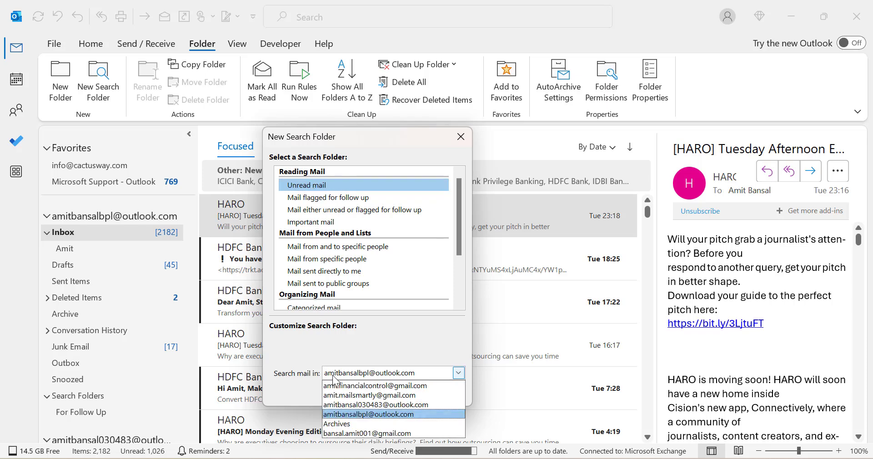
pyautogui.click(277, 345)
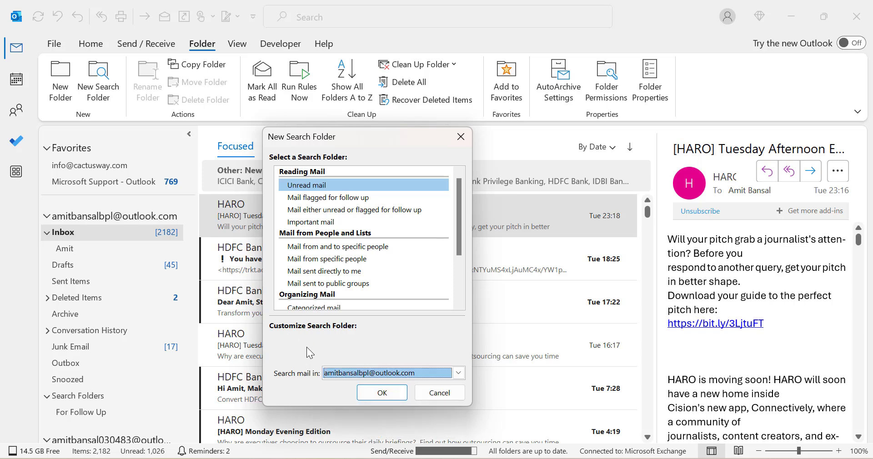
pyautogui.click(382, 393)
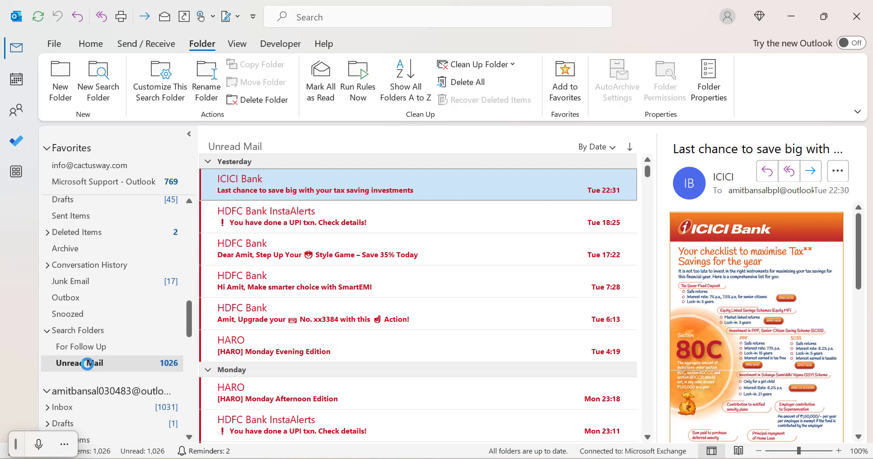
pyautogui.scroll(2, 86, 363)
pyautogui.click(96, 234)
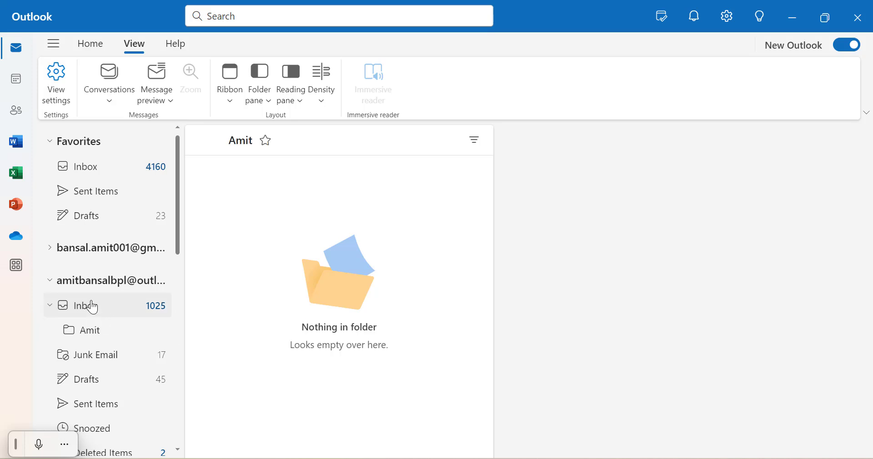
# - In the new Outlook, move the "[HARO] Tuesday Afternoon Edition" message from the Inbox into its subfolder and open that subfolder
pyautogui.click(92, 335)
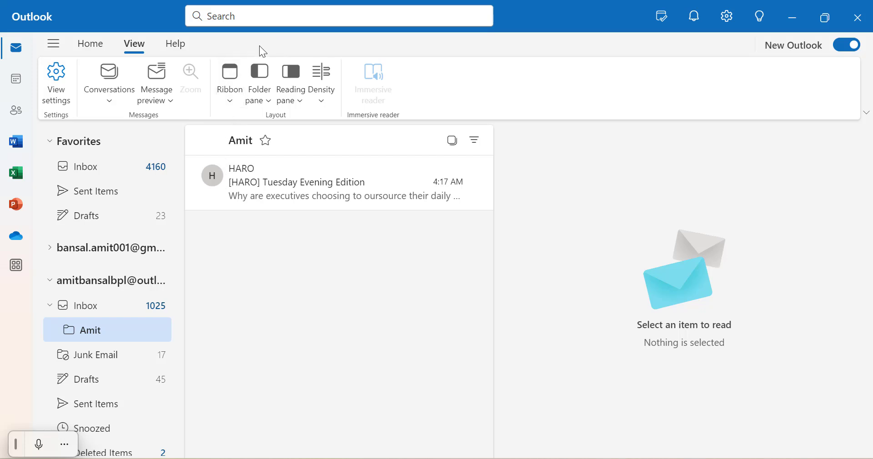
pyautogui.click(63, 309)
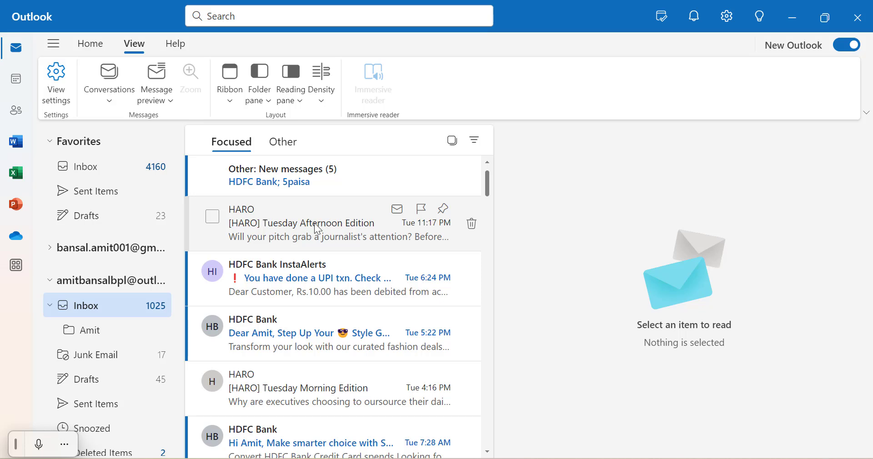
pyautogui.moveTo(318, 230); pyautogui.dragTo(91, 337)
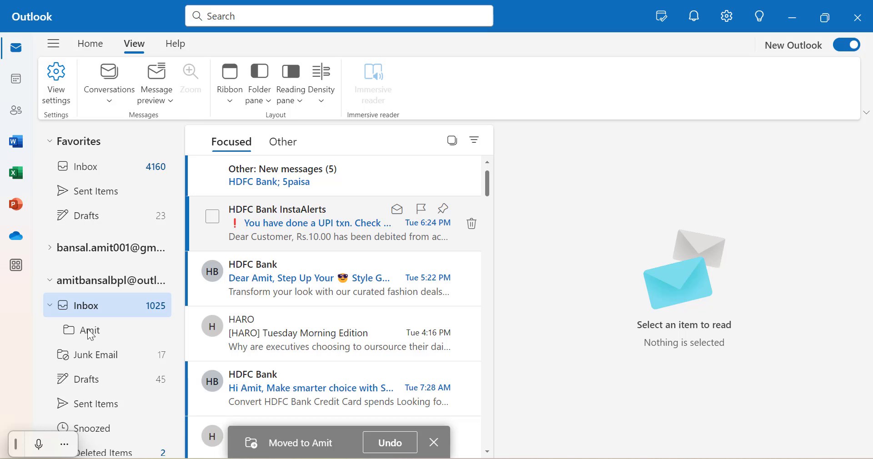
pyautogui.click(90, 337)
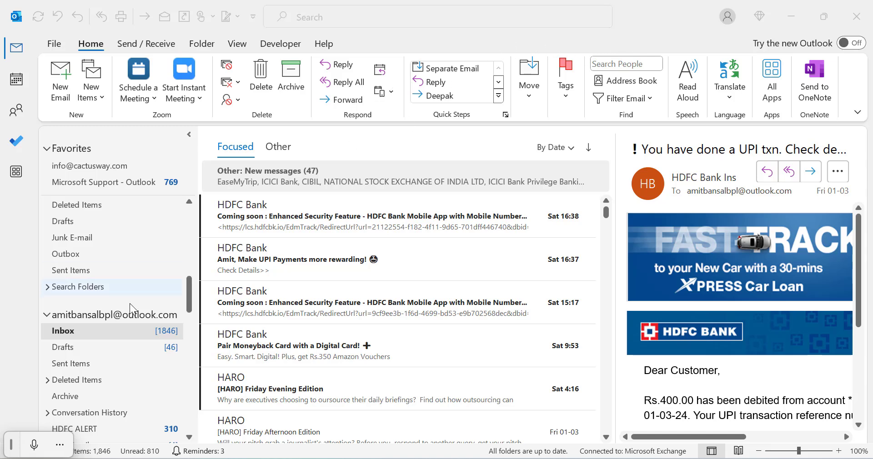
# - In classic Outlook, assign the Green category to HDFC Bank's "Make UPI Payments more rewarding!" message, keeping the default category name and no shortcut key
pyautogui.click(76, 329)
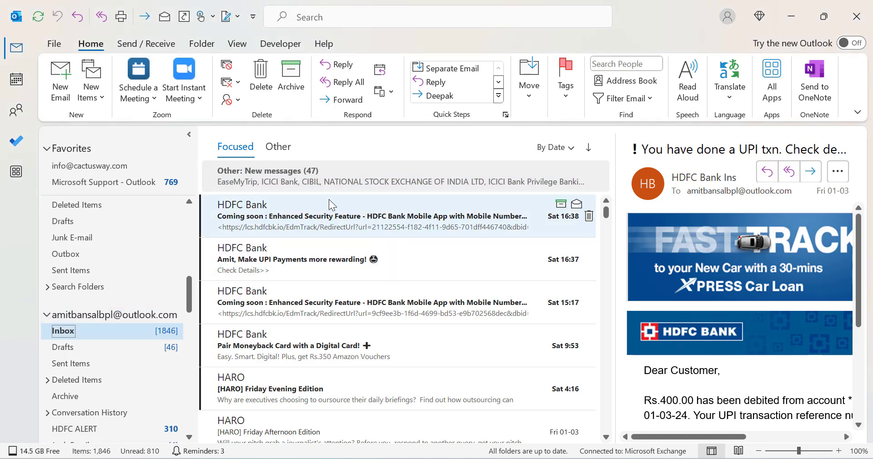
pyautogui.click(322, 262)
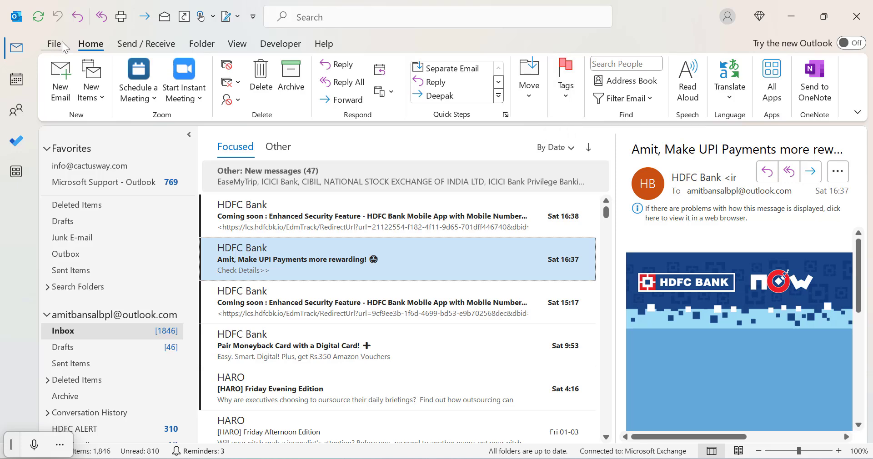
pyautogui.click(566, 100)
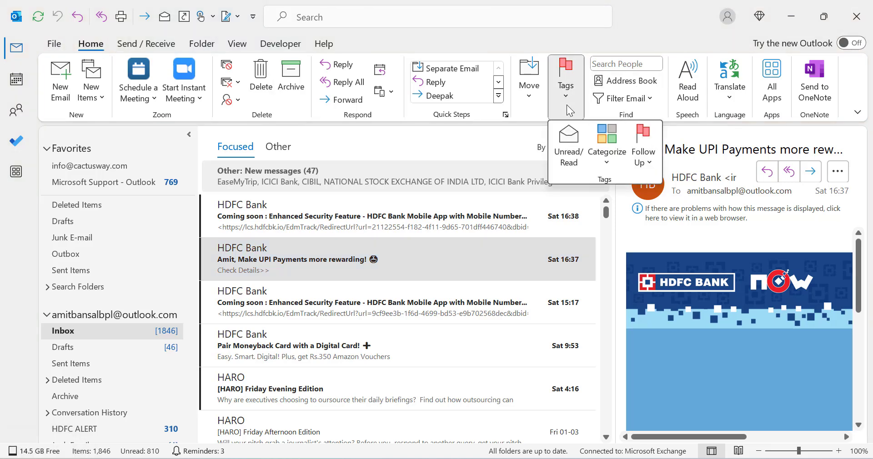
pyautogui.click(604, 165)
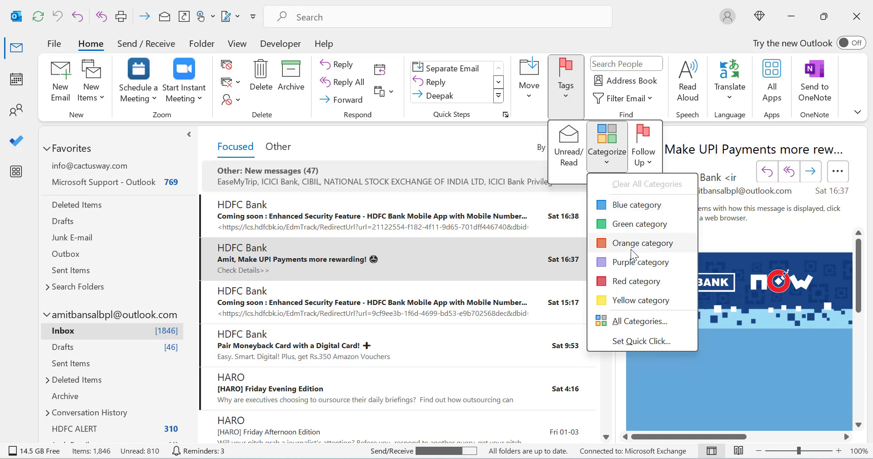
pyautogui.click(622, 224)
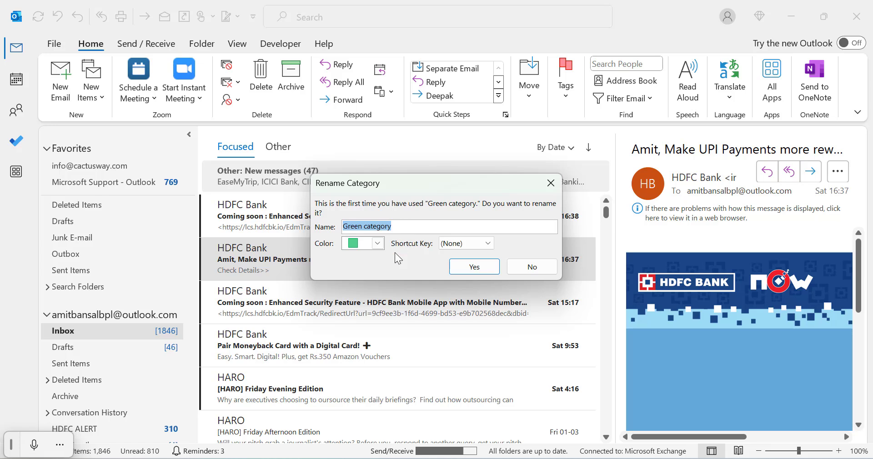
pyautogui.click(487, 246)
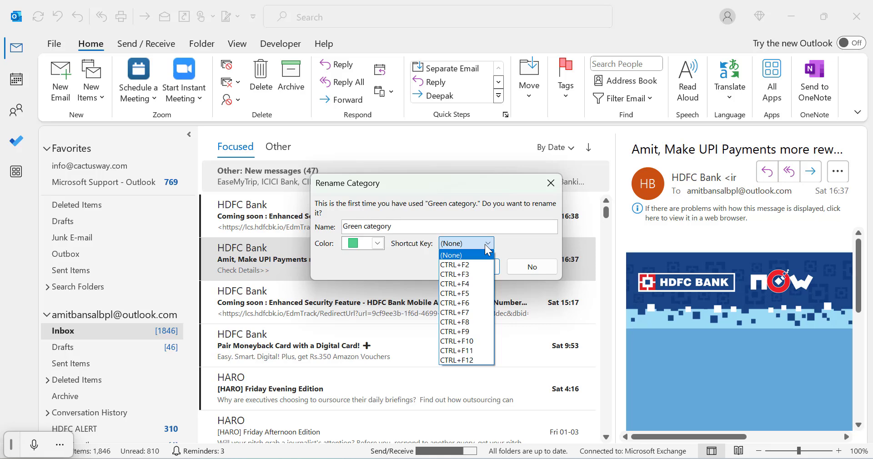
pyautogui.click(520, 242)
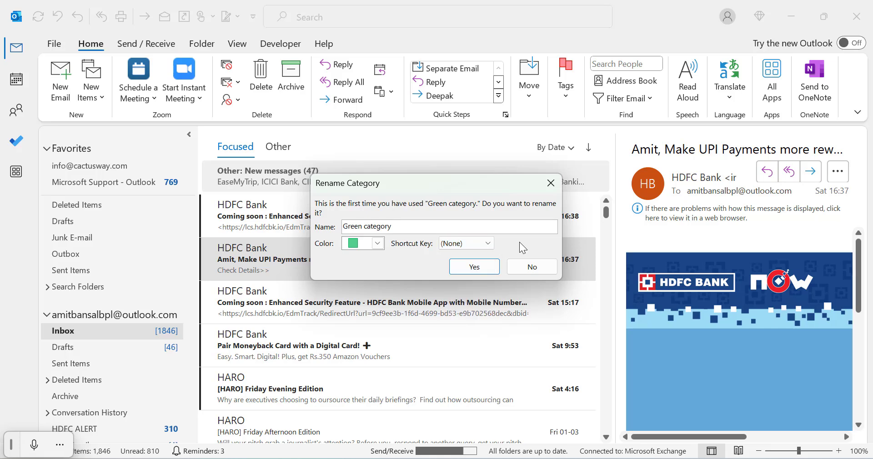
pyautogui.click(487, 245)
pyautogui.click(478, 266)
pyautogui.click(473, 268)
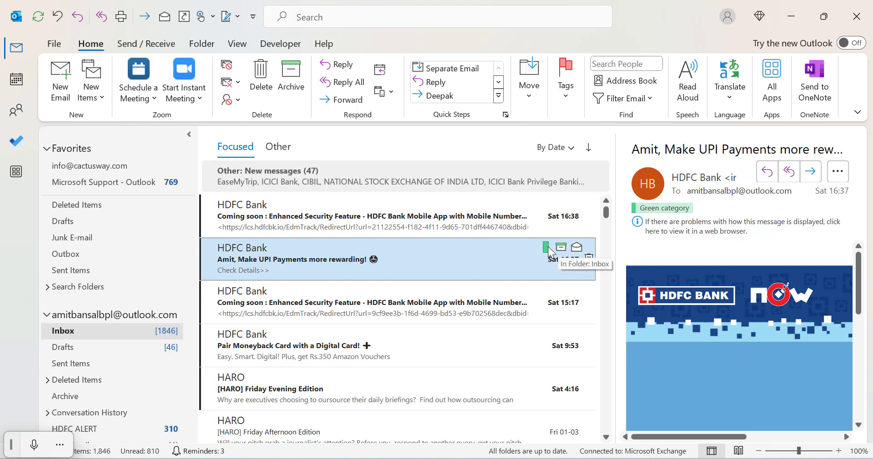
pyautogui.click(648, 247)
# - Flag HDFC Bank's "Coming soon : Enhanced Security Feature" message from Sat 15:17 for follow-up Today
pyautogui.click(408, 298)
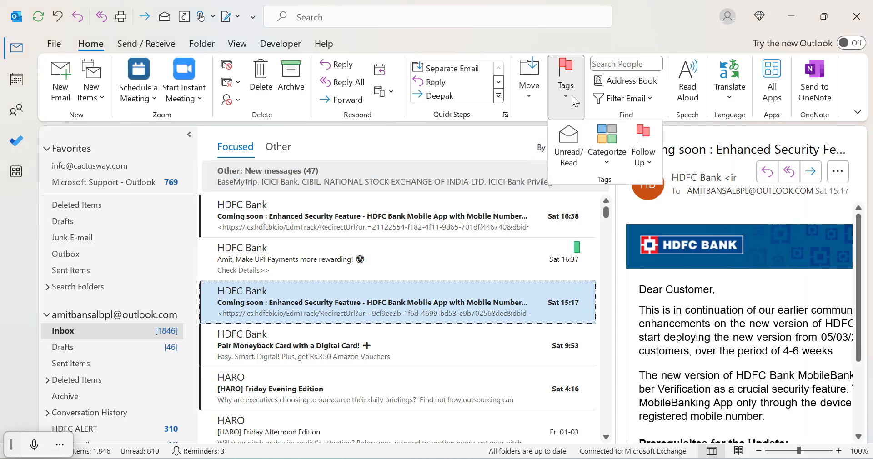
pyautogui.click(572, 96)
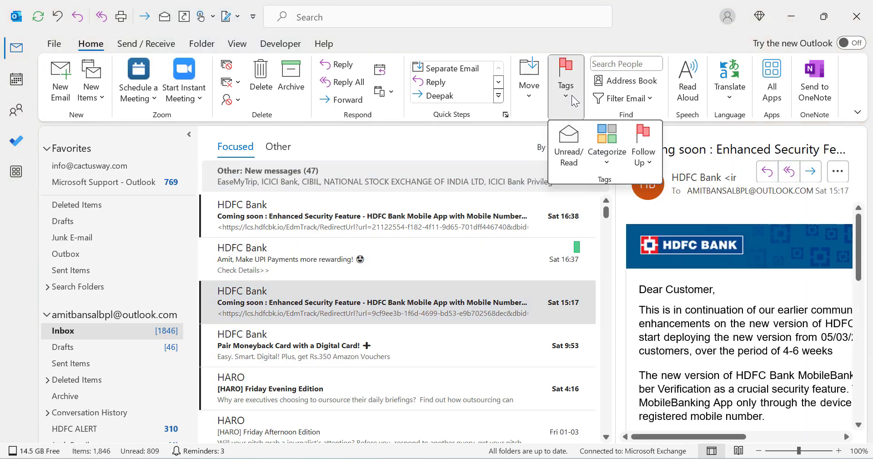
pyautogui.click(650, 164)
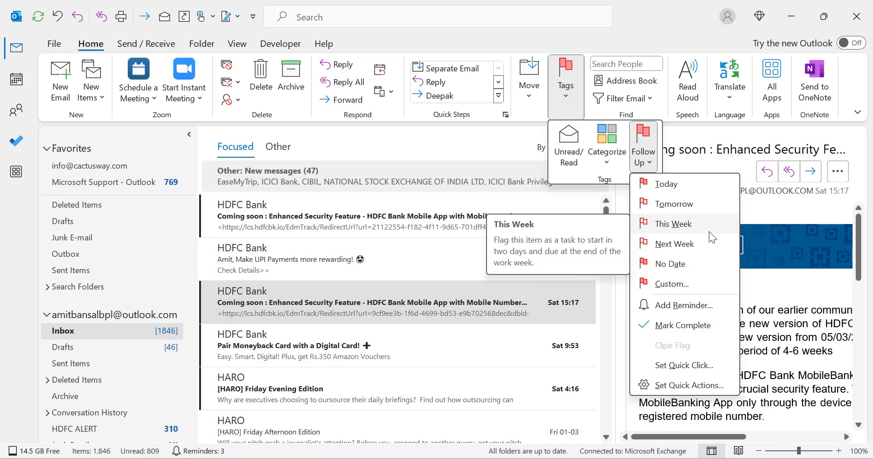
pyautogui.click(683, 186)
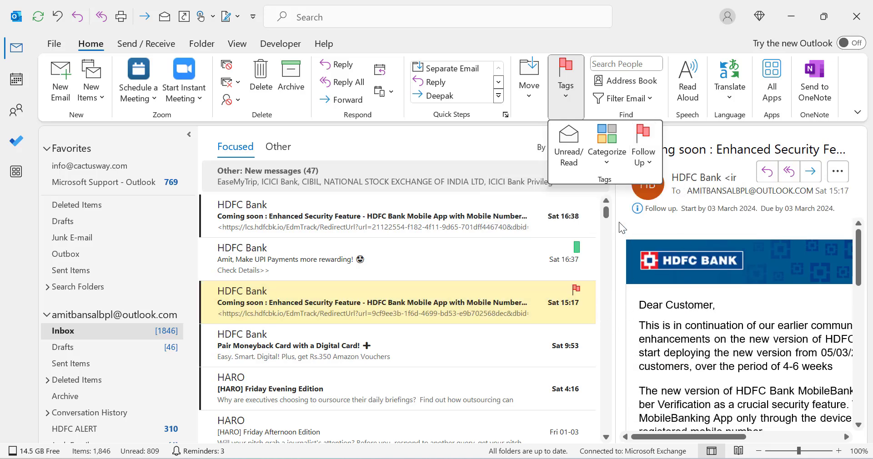
pyautogui.click(477, 133)
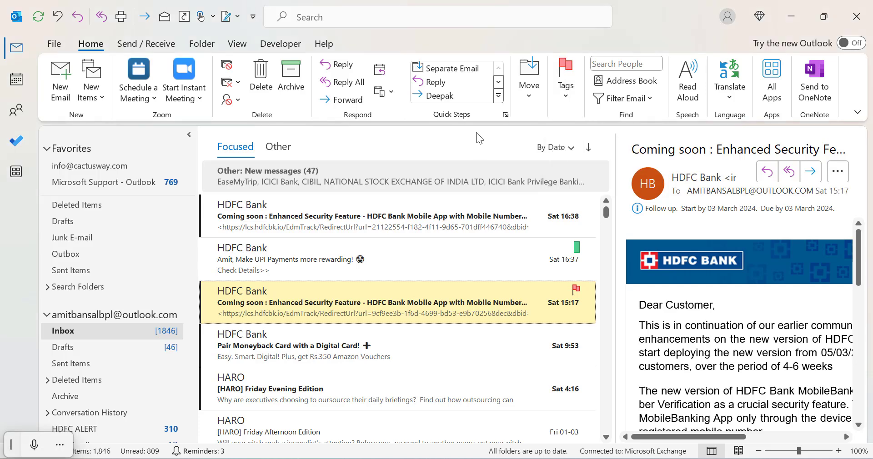
# - Arrange the Inbox messages by Categories and finally by Flag Status
pyautogui.click(567, 150)
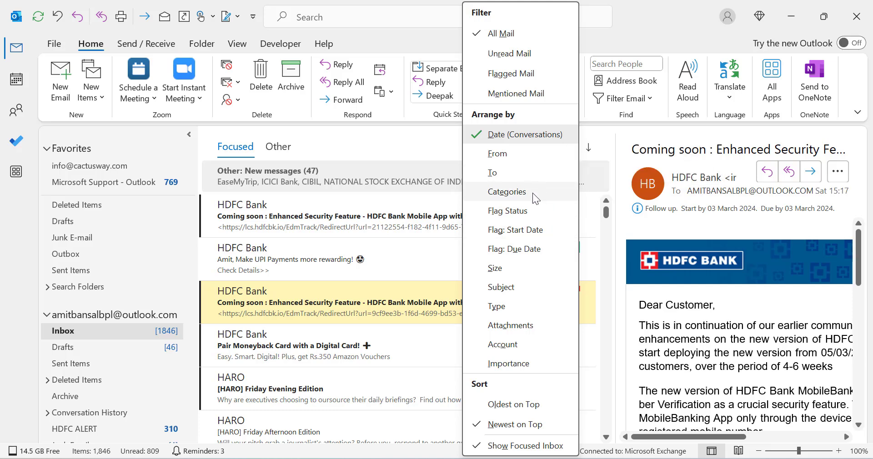
pyautogui.click(533, 193)
pyautogui.click(566, 150)
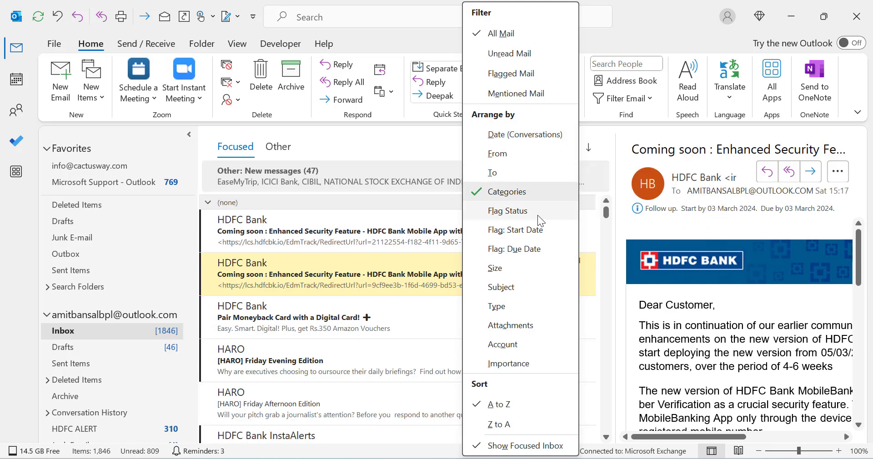
pyautogui.click(538, 215)
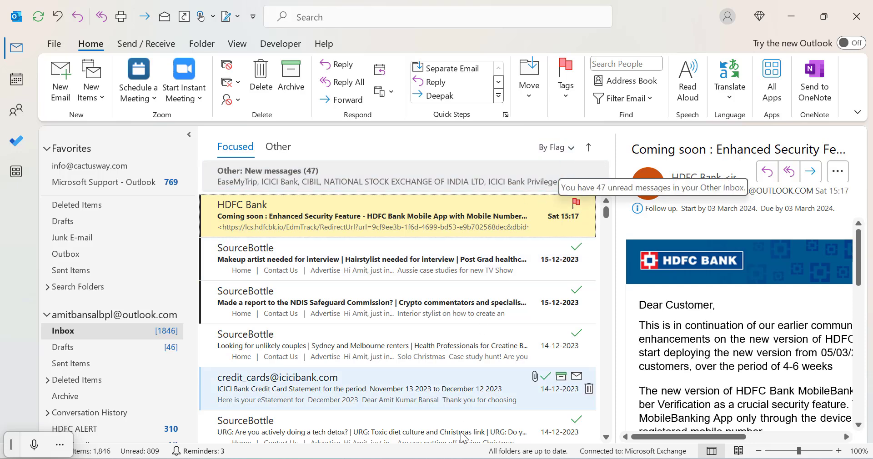
# - Switch to the new Outlook and examine the category and flag options for HDFC Bank's "Pair Moneyback Card with a Digital Card!" message
pyautogui.click(455, 458)
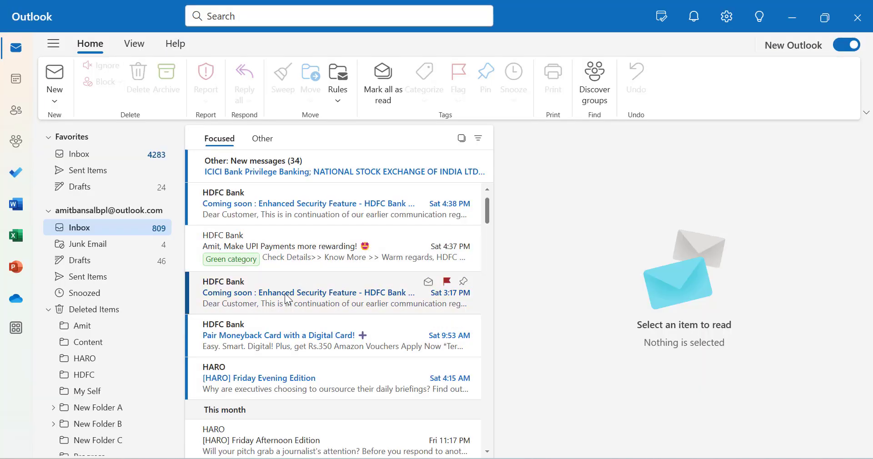
pyautogui.click(295, 334)
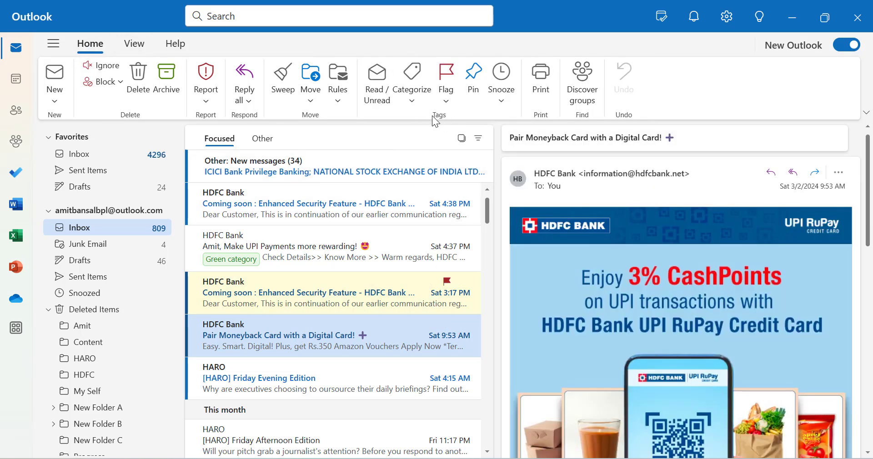
pyautogui.click(413, 99)
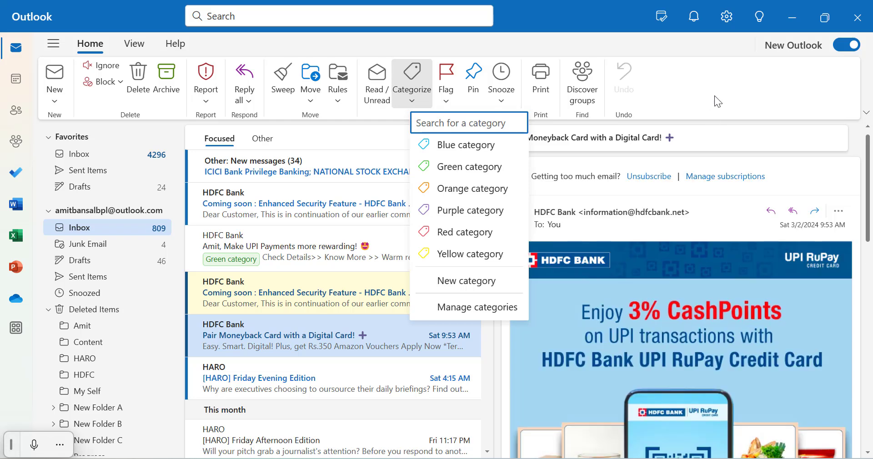
pyautogui.click(714, 96)
pyautogui.click(447, 103)
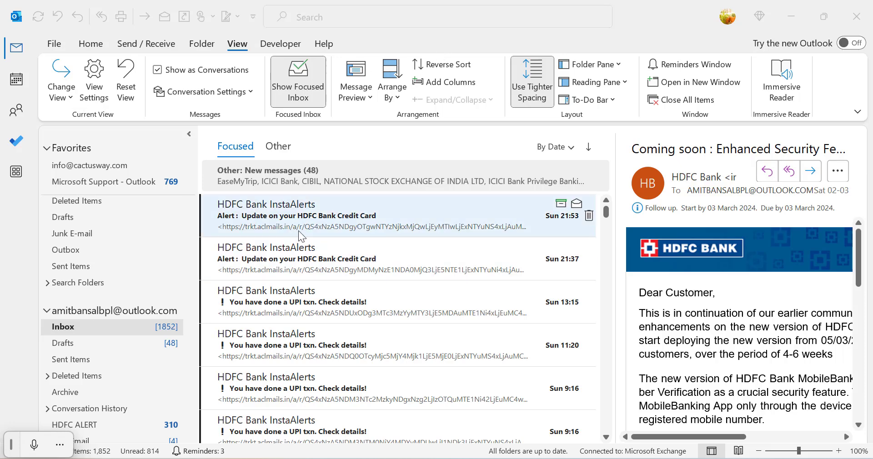
# - In classic Outlook, add a conditional formatting rule to the Inbox view and open its condition filter
pyautogui.click(241, 47)
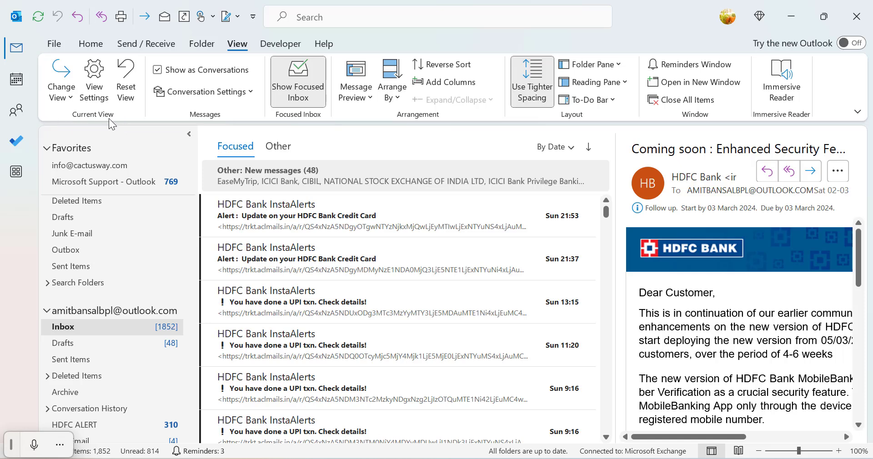
pyautogui.click(100, 78)
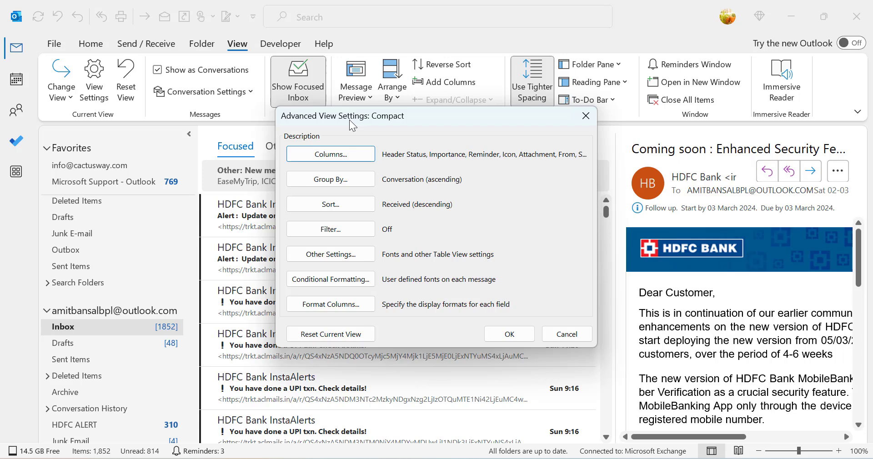
pyautogui.click(327, 283)
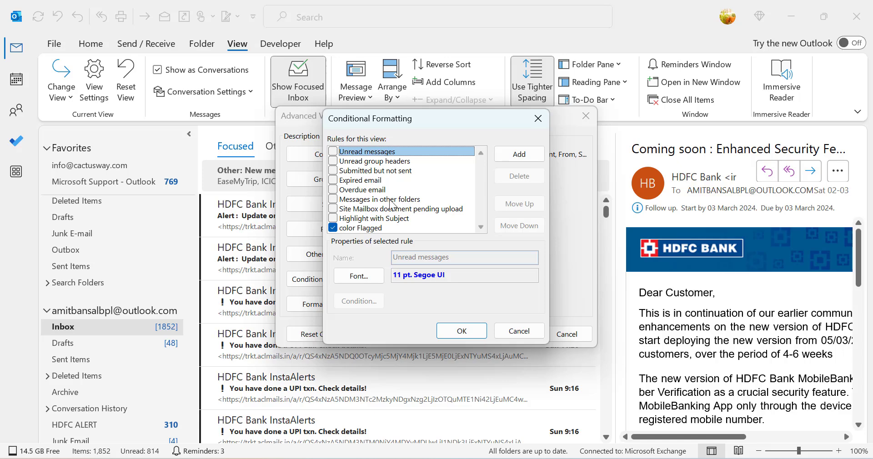
pyautogui.click(524, 160)
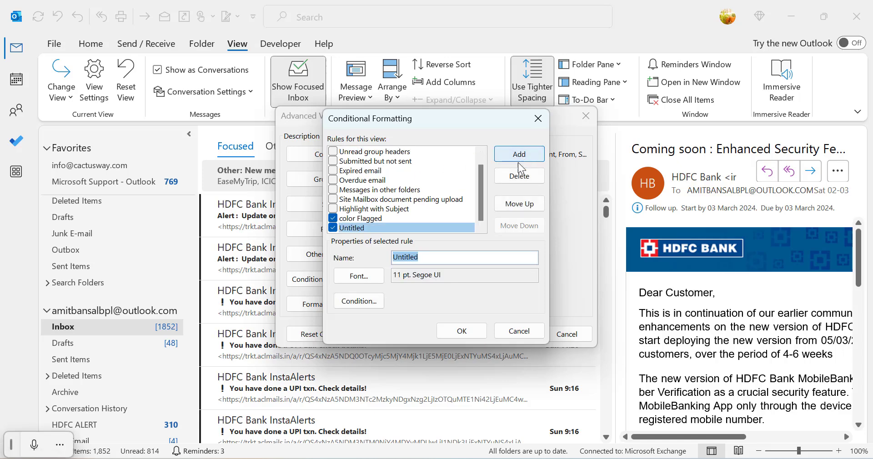
pyautogui.click(366, 304)
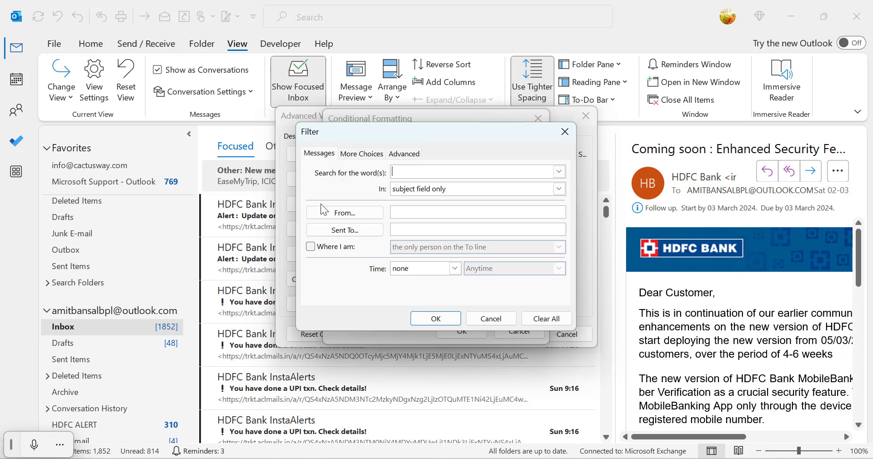
pyautogui.click(348, 218)
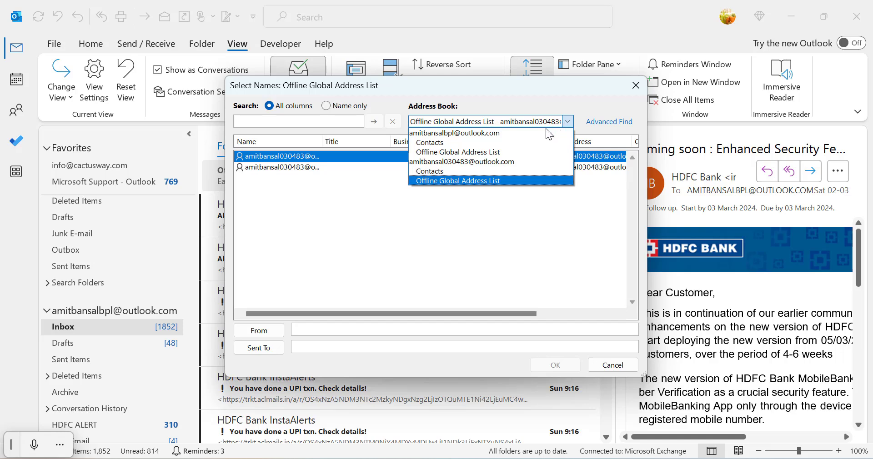
pyautogui.click(422, 230)
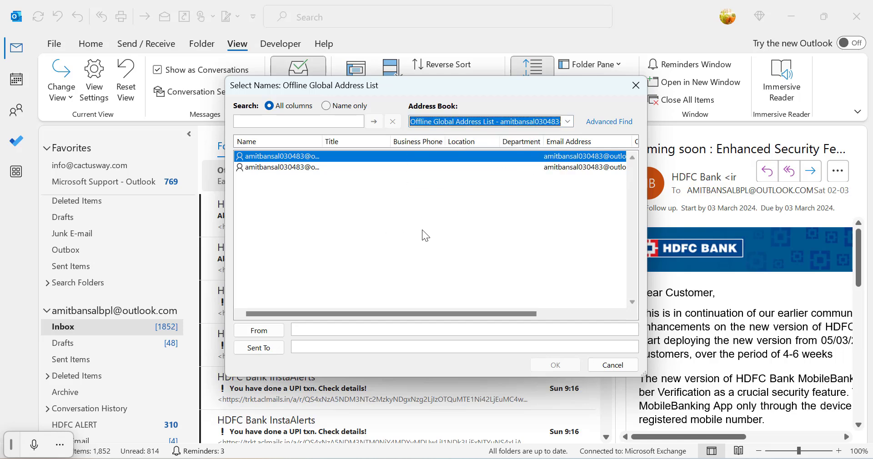
pyautogui.click(640, 86)
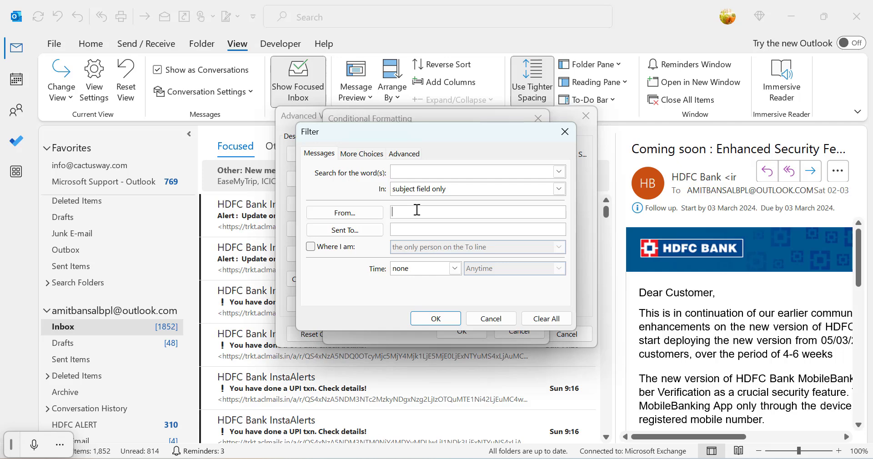
# - Limit the new rule to the sender's e-mail address, set its font color to Lime and apply the view settings
pyautogui.write('abc@gmail.com')
pyautogui.click(435, 318)
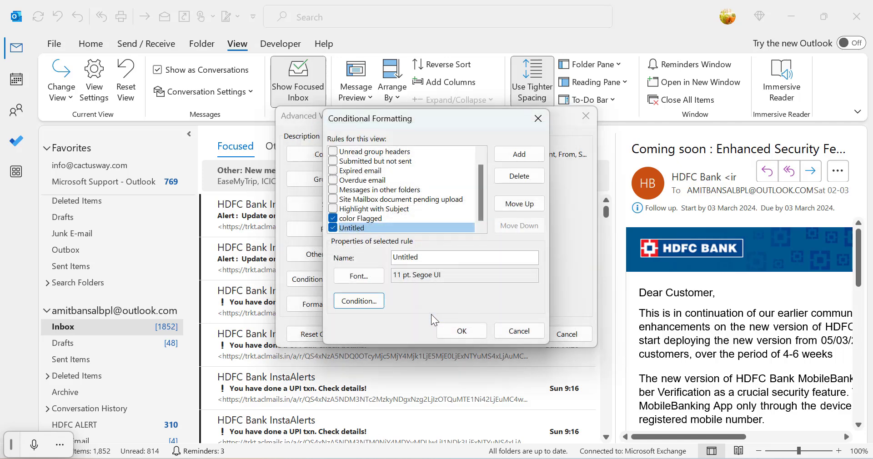
pyautogui.click(363, 279)
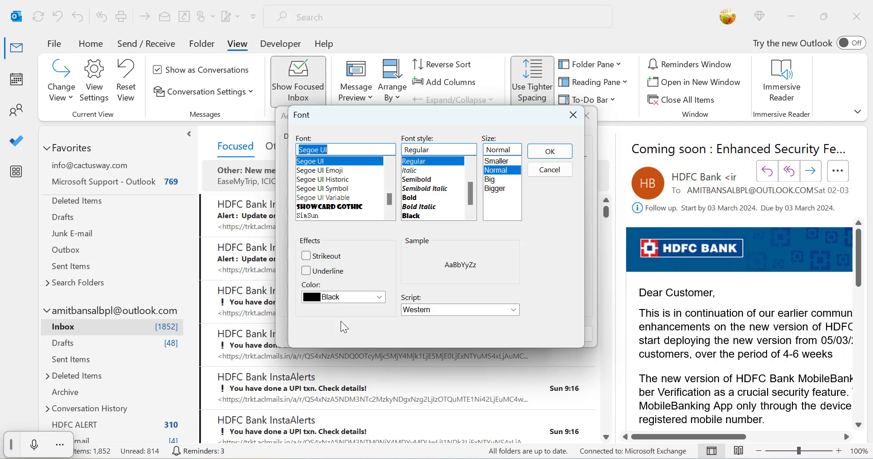
pyautogui.click(380, 297)
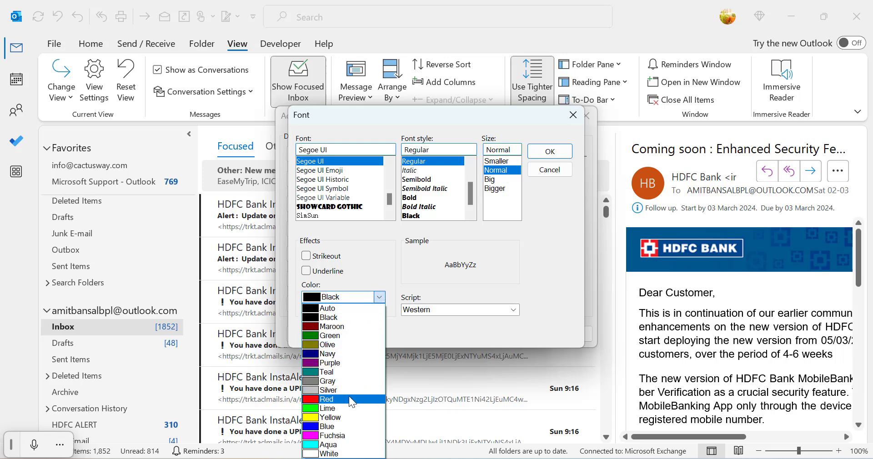
pyautogui.click(342, 408)
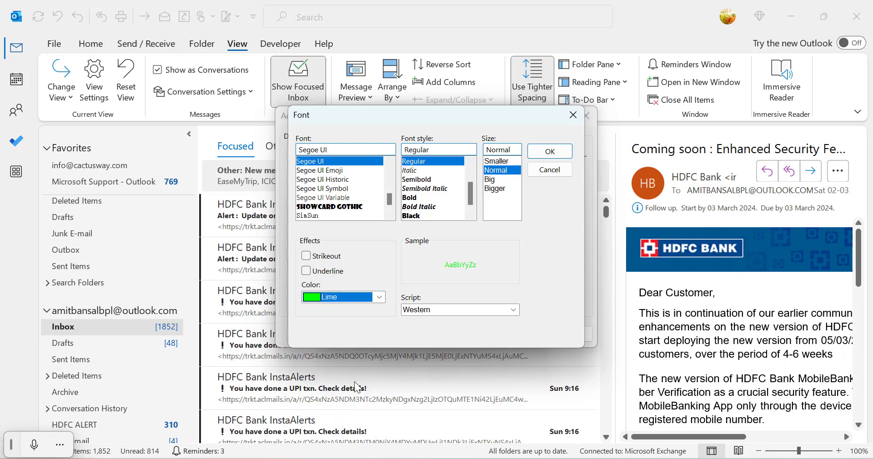
pyautogui.click(557, 156)
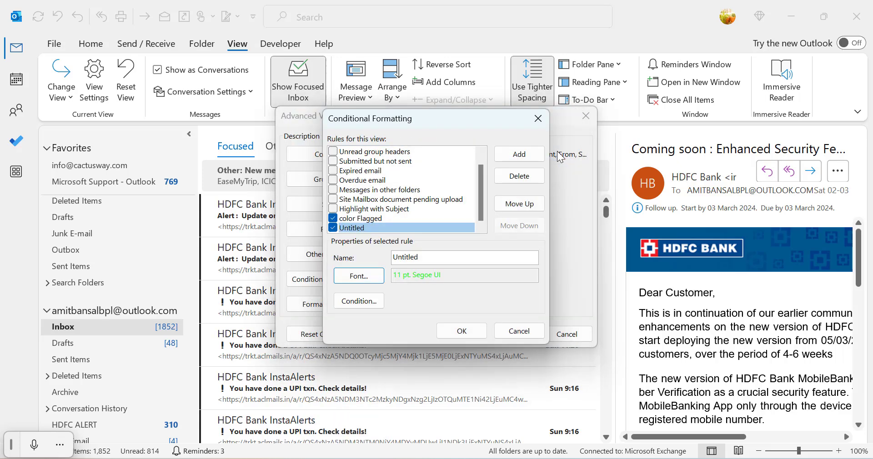
pyautogui.click(461, 335)
pyautogui.click(504, 335)
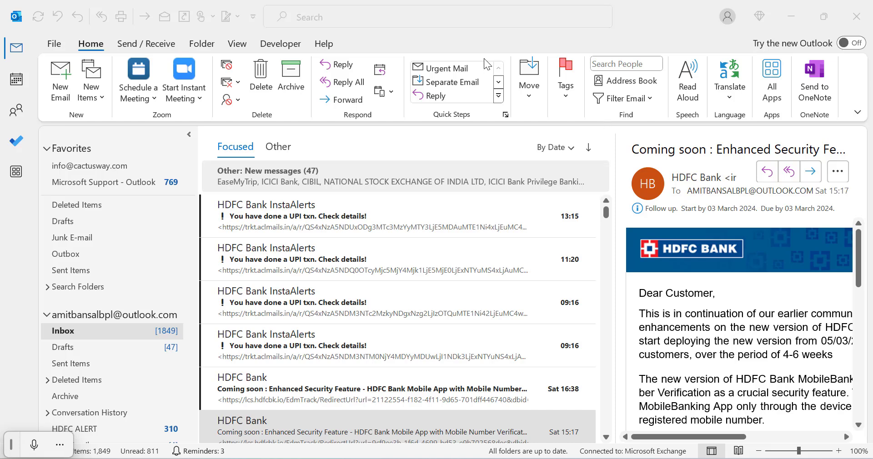
# - Compose a new message to the suggested Gmail contact with the subject "Email" and the body text "PFA"
pyautogui.click(59, 91)
pyautogui.click(60, 91)
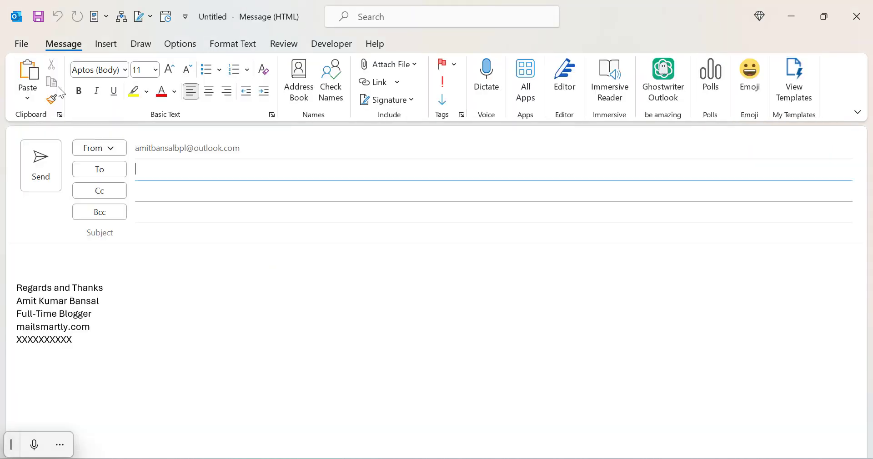
pyautogui.click(215, 175)
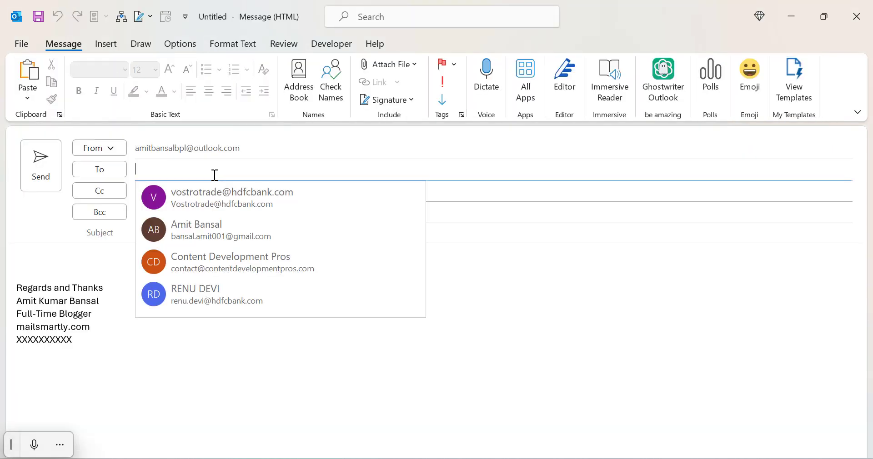
pyautogui.write('bansa')
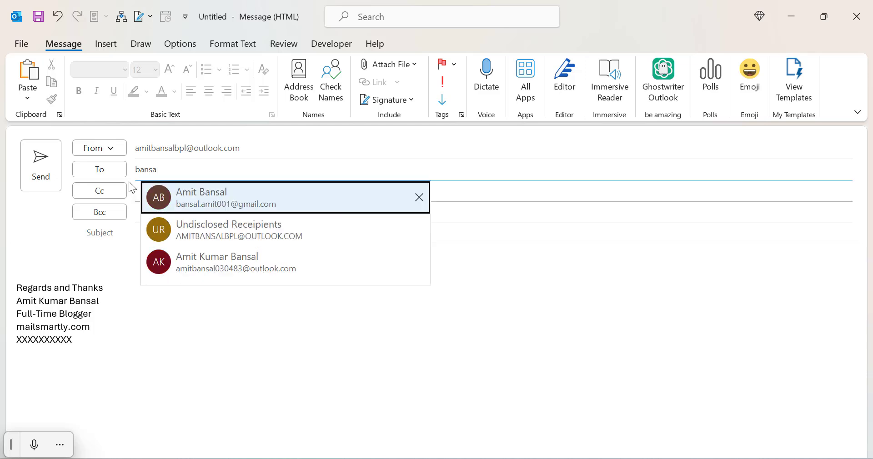
pyautogui.click(233, 196)
pyautogui.click(166, 236)
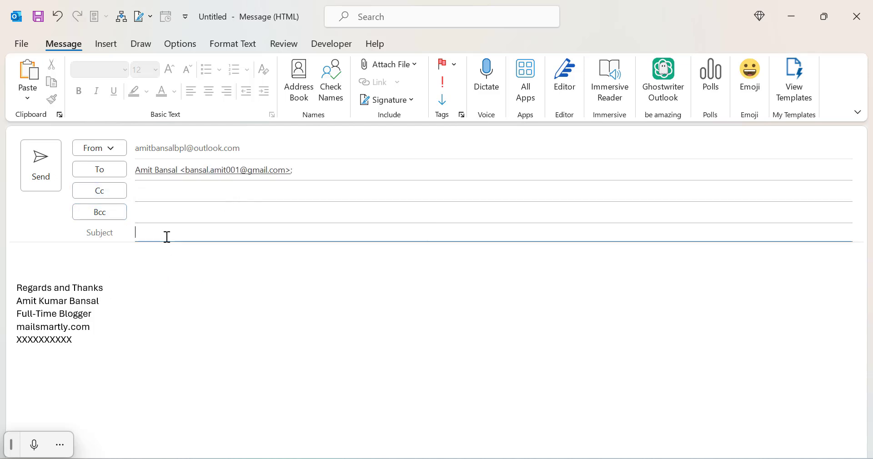
pyautogui.write('Email')
pyautogui.click(65, 263)
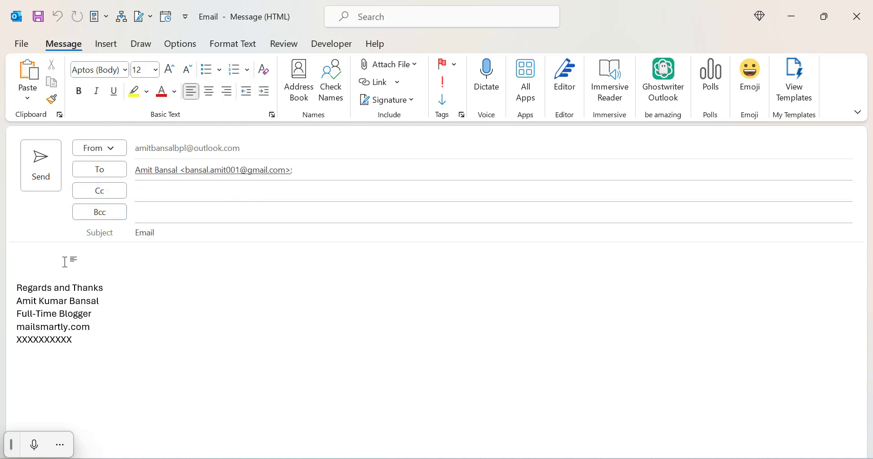
pyautogui.write('PFA')
# - Delay the message's delivery until 03-03-2024 at 17:00, reviewing the available dates and times
pyautogui.click(180, 45)
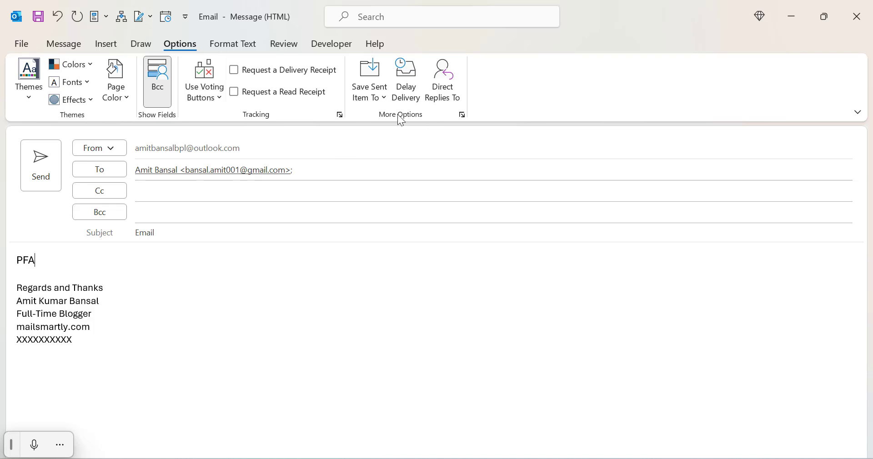
pyautogui.click(407, 73)
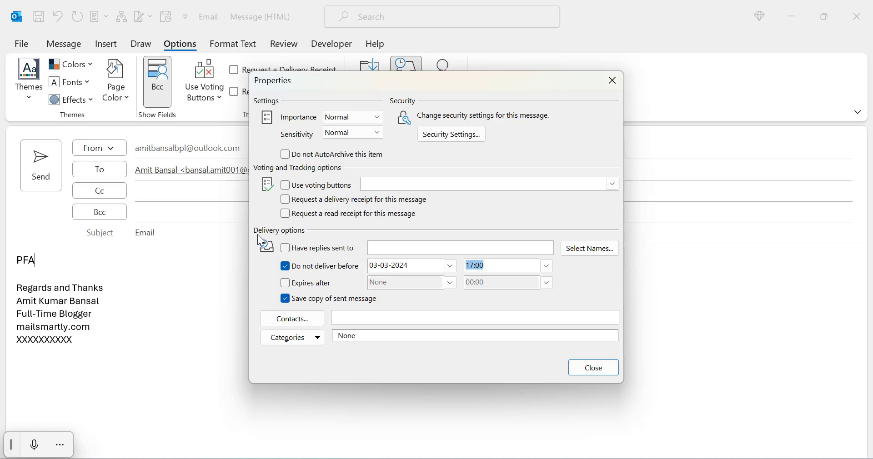
pyautogui.click(288, 271)
pyautogui.click(289, 272)
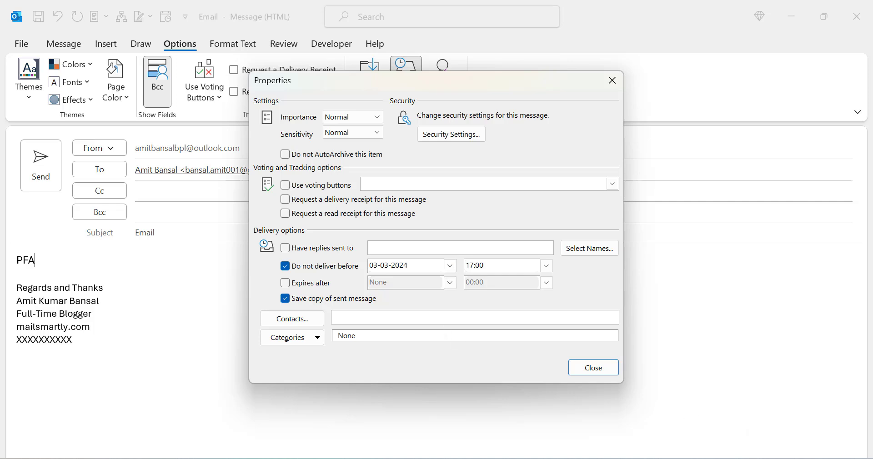
pyautogui.click(451, 267)
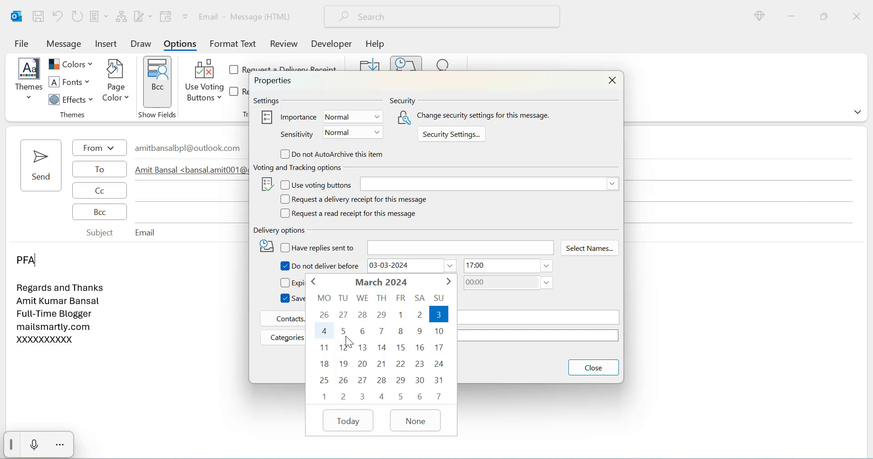
pyautogui.click(524, 300)
pyautogui.click(547, 266)
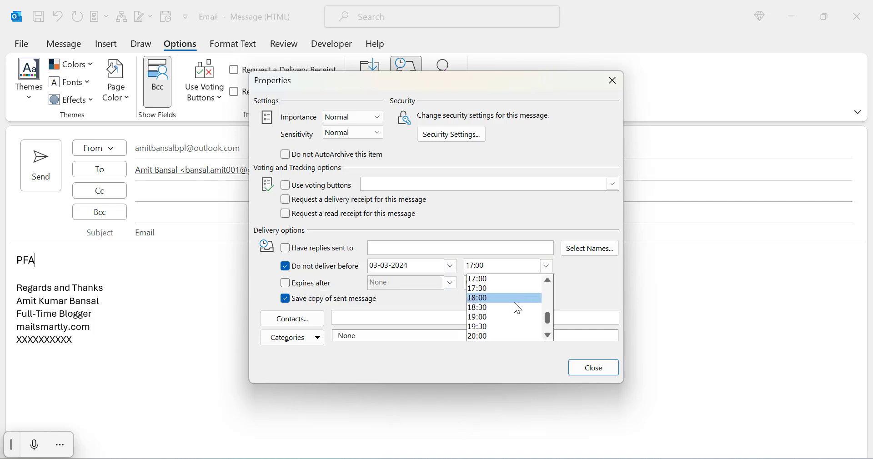
pyautogui.click(588, 278)
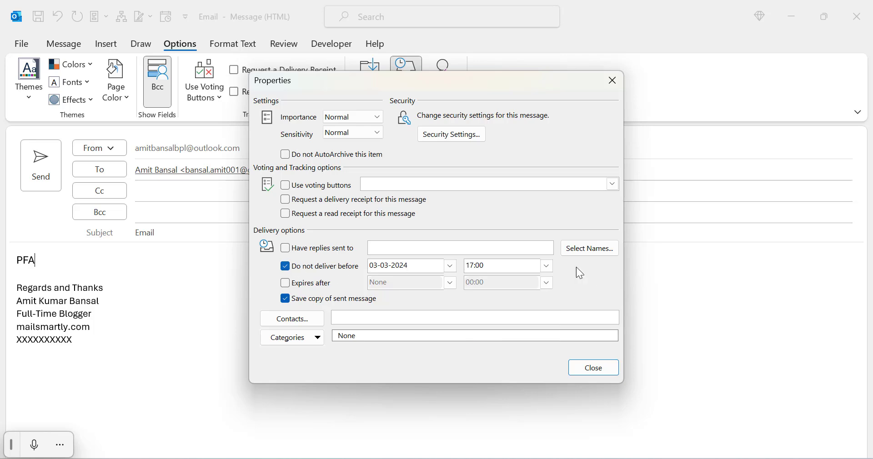
pyautogui.click(596, 370)
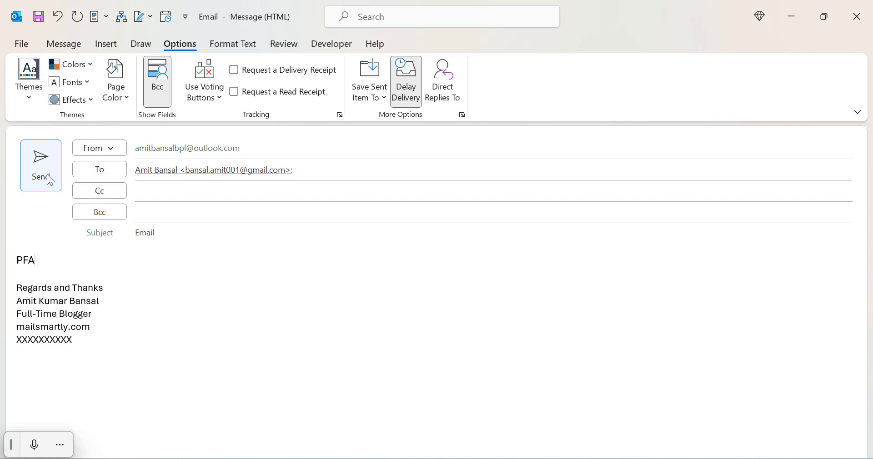
# - Close the "Email" message without saving it and return to the Inbox
pyautogui.click(861, 18)
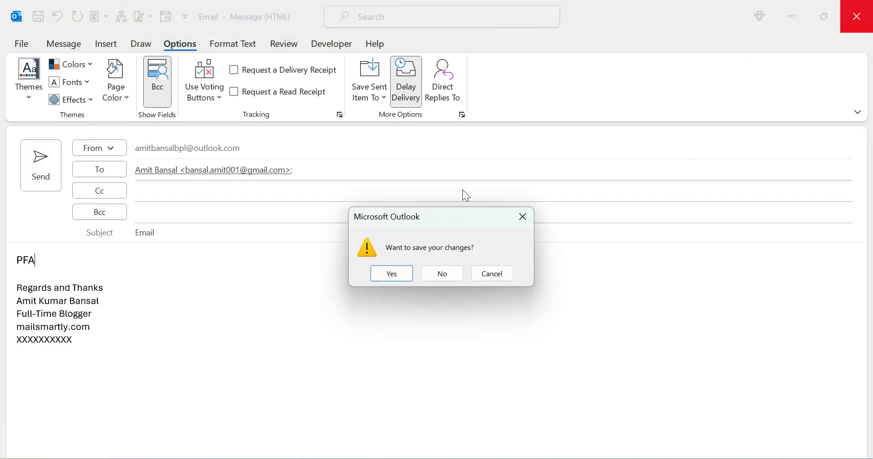
pyautogui.click(445, 272)
pyautogui.scroll(-2, 107, 359)
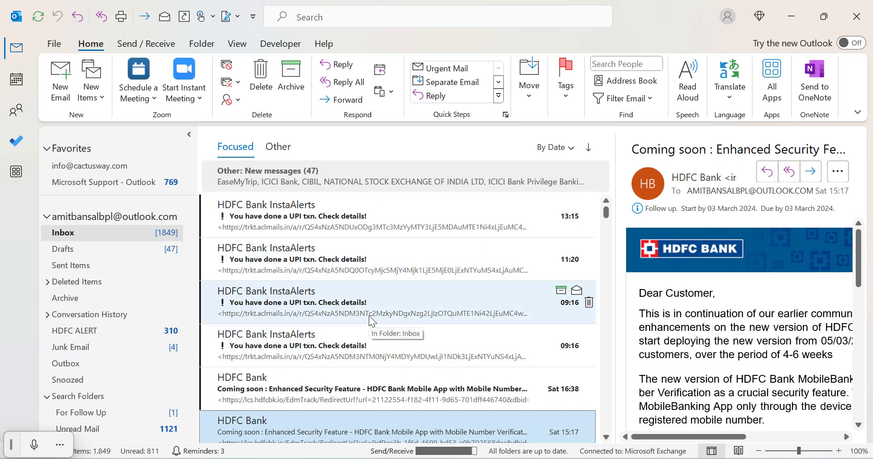
# - Switch to the new Outlook and compose a message to the suggested contact with the subject "MAIL" and the body text "PFA"
pyautogui.click(501, 458)
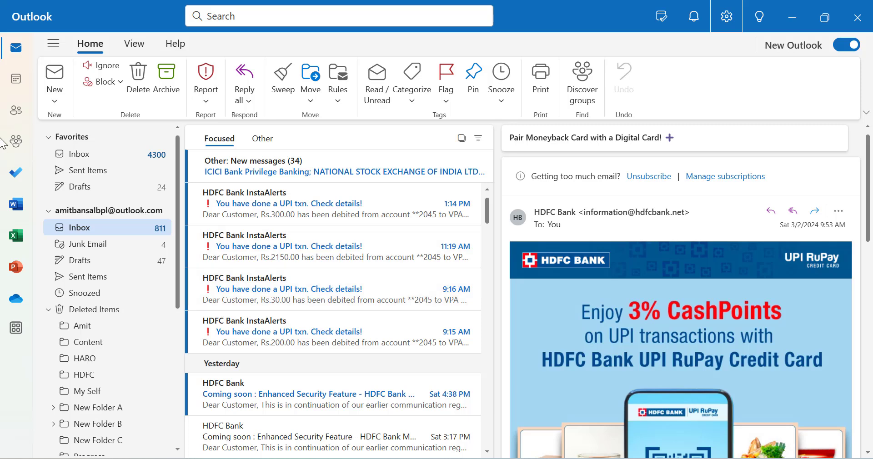
pyautogui.click(56, 82)
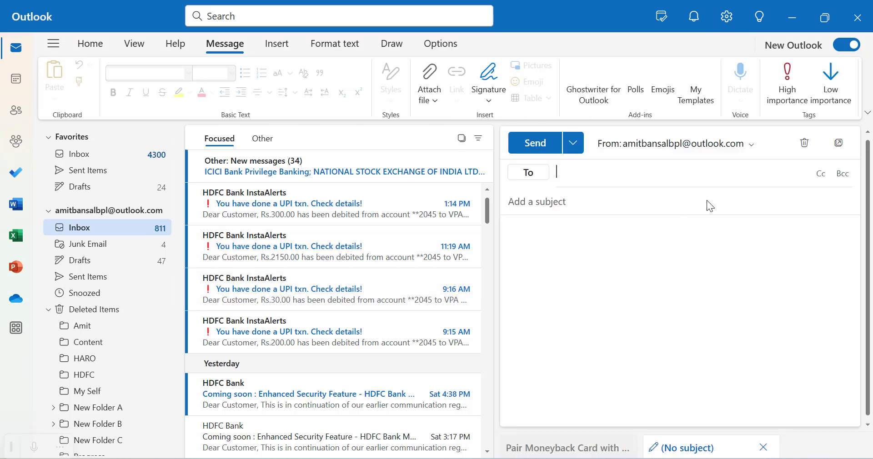
pyautogui.click(611, 171)
pyautogui.write('bansal')
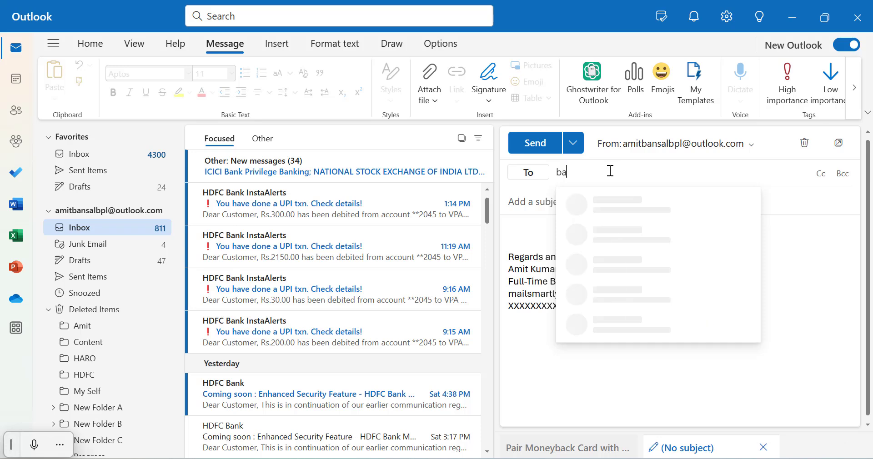
pyautogui.click(610, 198)
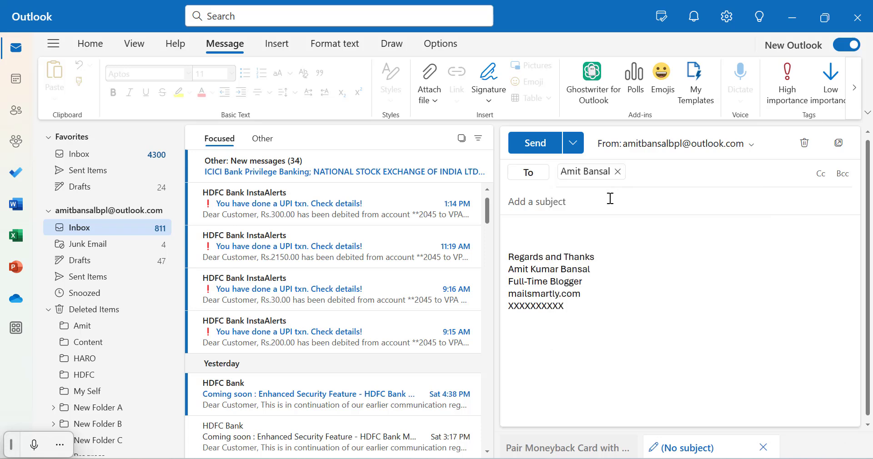
pyautogui.write('MAIL')
pyautogui.click(628, 228)
pyautogui.write('PFA')
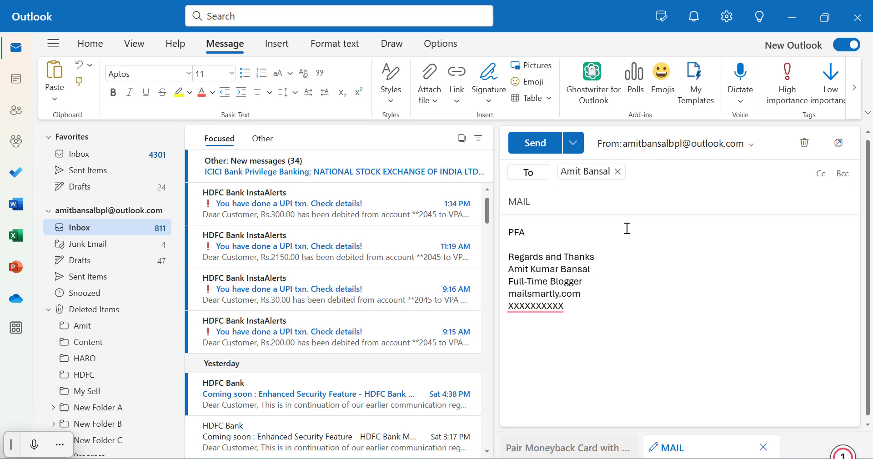
# - Schedule the "MAIL" message for the custom time 3/4/2024 at 8:00 AM, and undo the sending
pyautogui.click(576, 149)
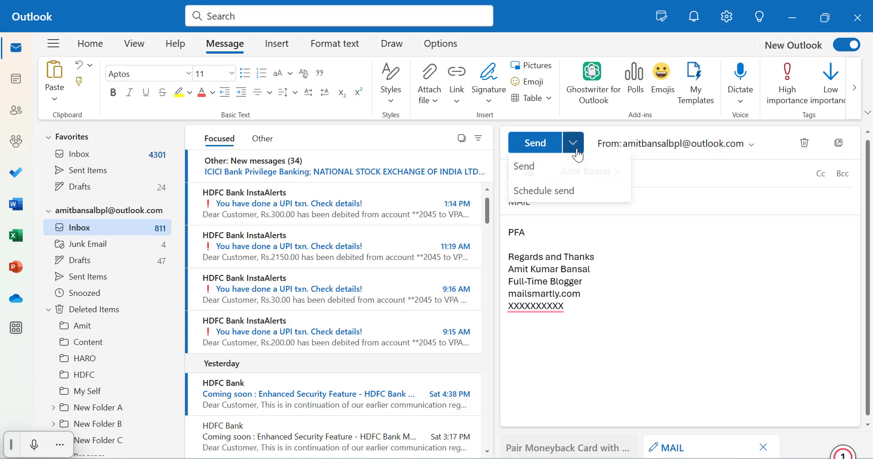
pyautogui.click(586, 194)
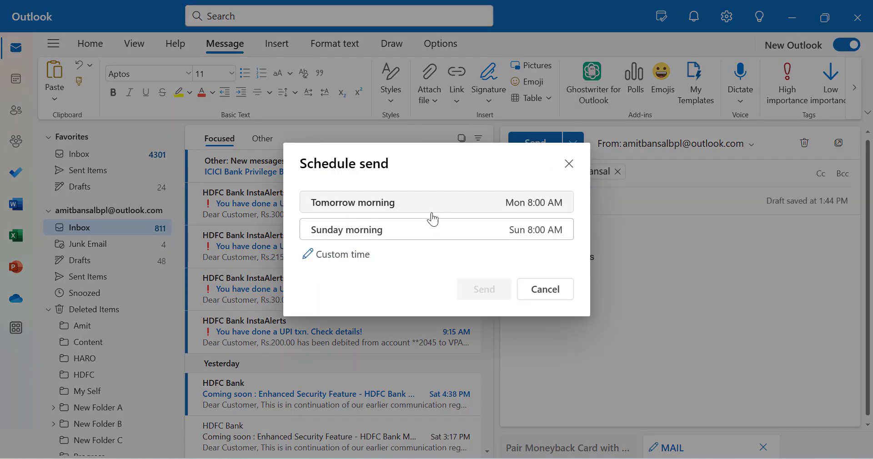
pyautogui.click(354, 256)
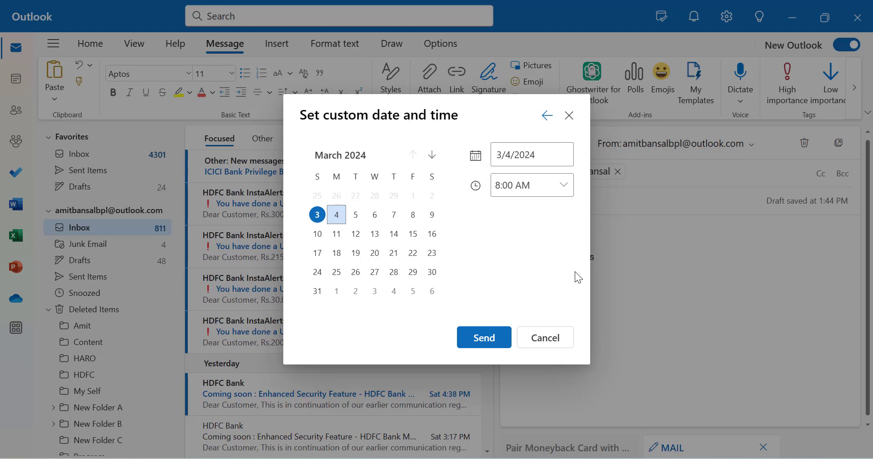
pyautogui.click(487, 339)
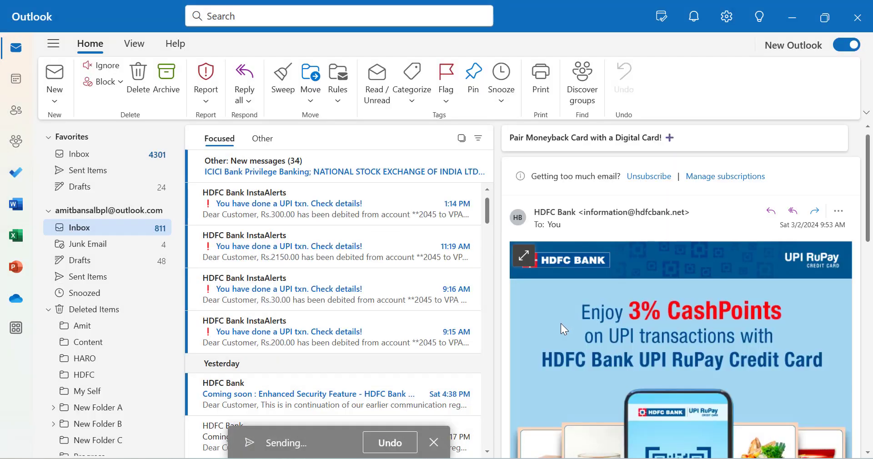
pyautogui.click(390, 444)
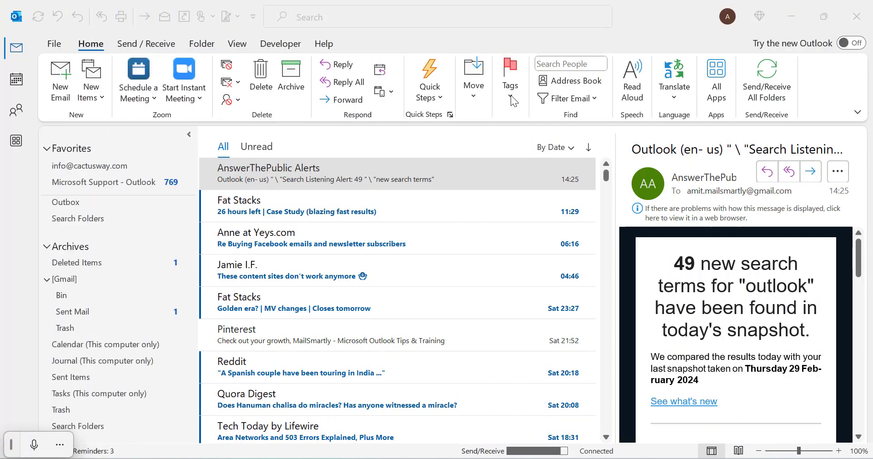
# - Switch to classic Outlook and search the current mailbox for "hdfc"
pyautogui.click(652, 16)
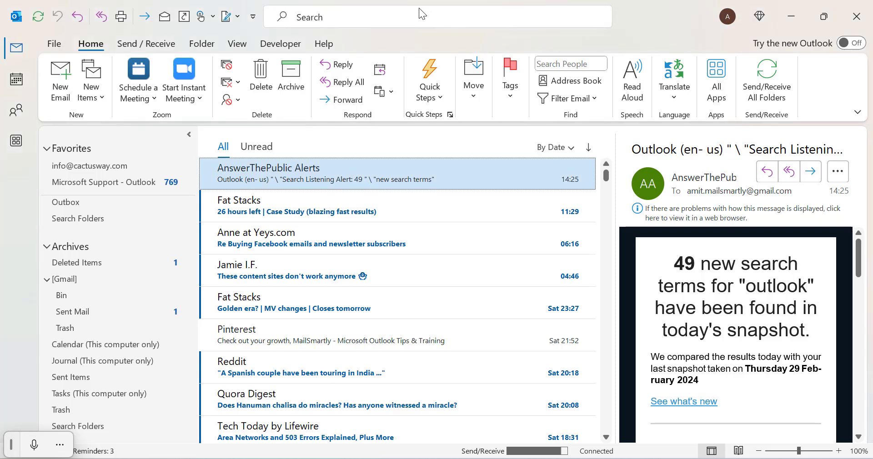
pyautogui.click(426, 17)
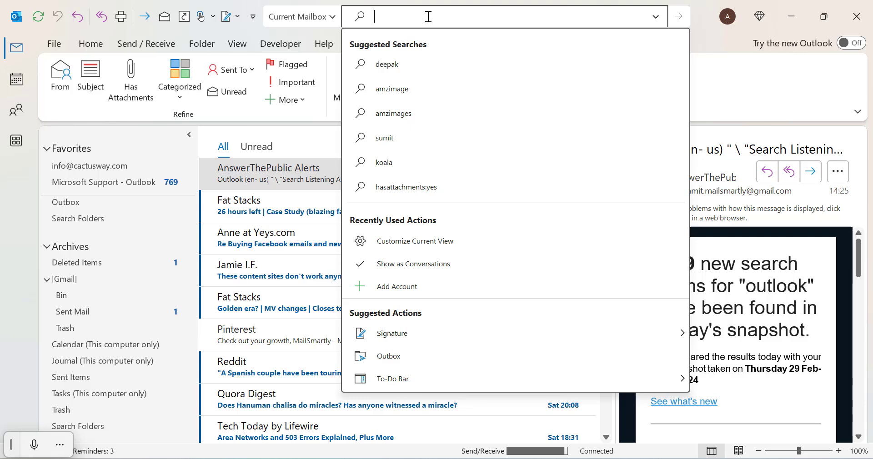
pyautogui.write('hdfc')
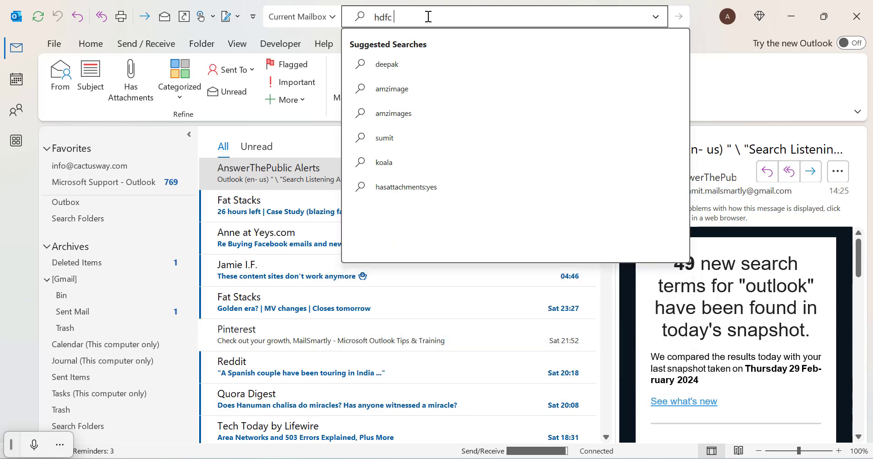
pyautogui.press('Return')
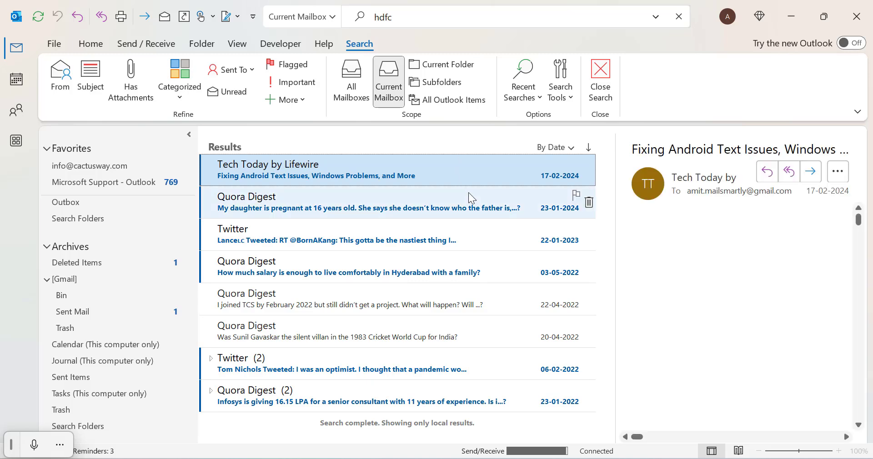
pyautogui.click(444, 20)
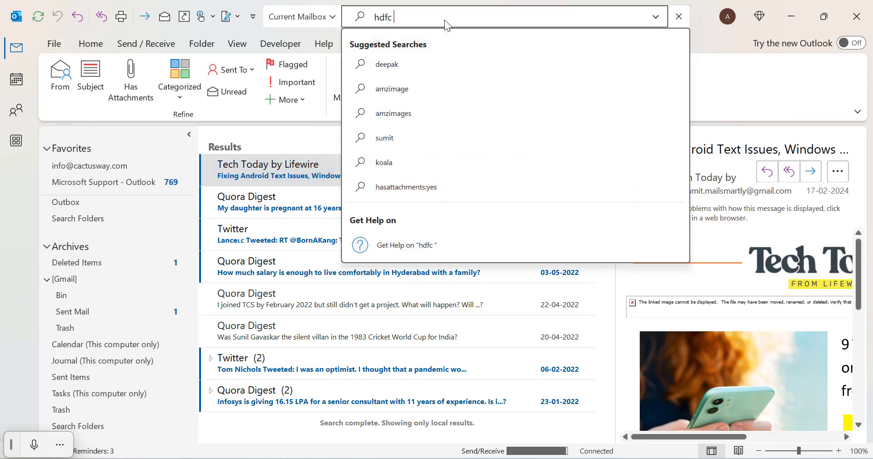
pyautogui.click(728, 74)
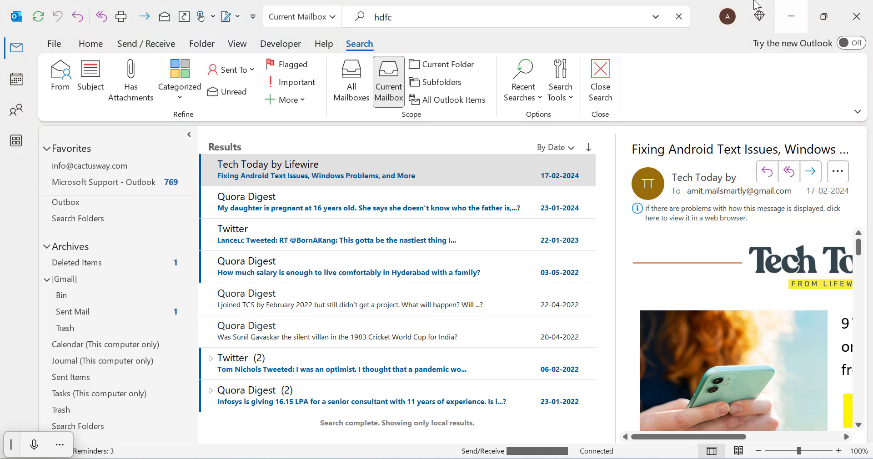
# - Examine the advanced search criteria, including the search scope, attachment, categories, sender, subject and recipient fields
pyautogui.click(656, 18)
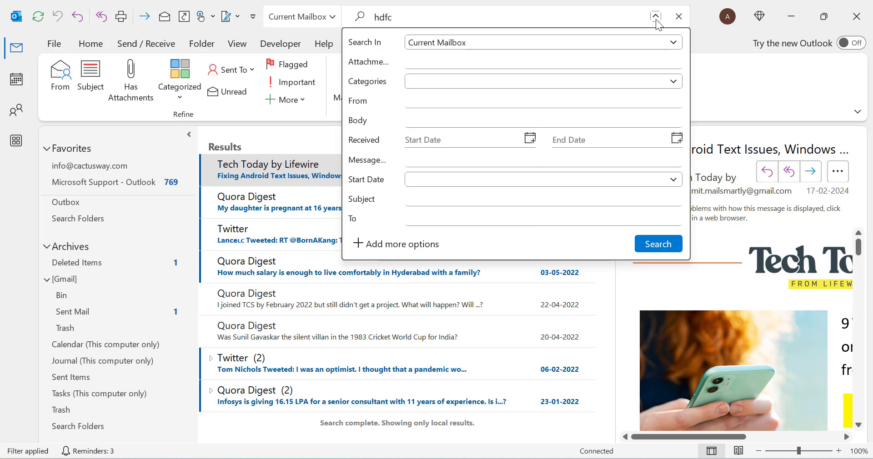
pyautogui.click(676, 42)
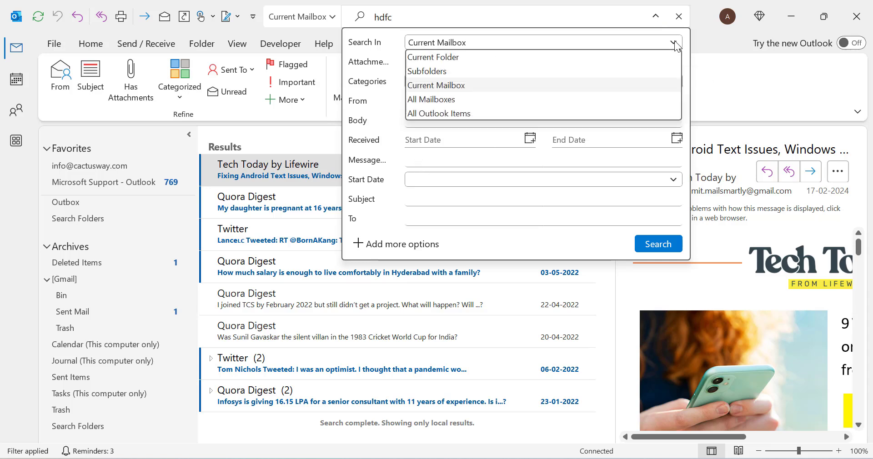
pyautogui.click(676, 43)
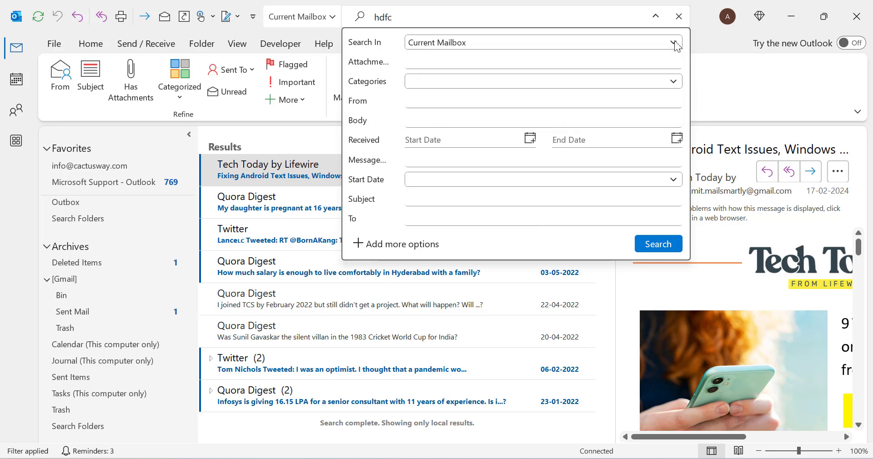
pyautogui.click(447, 64)
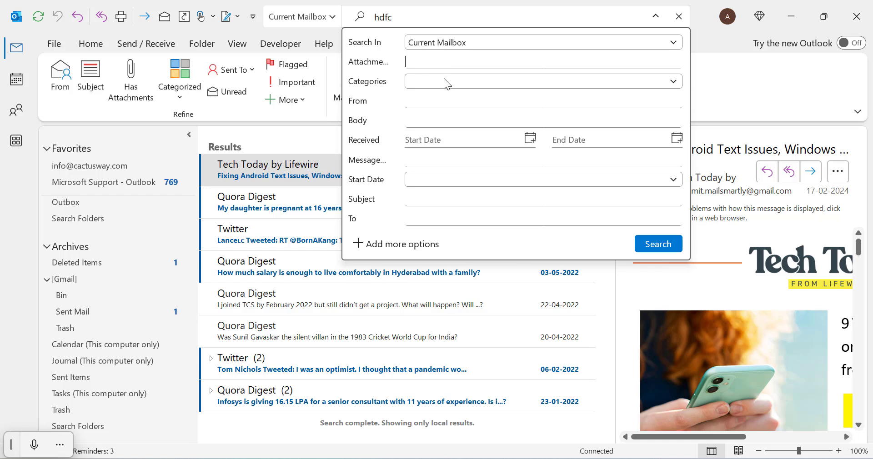
pyautogui.click(673, 83)
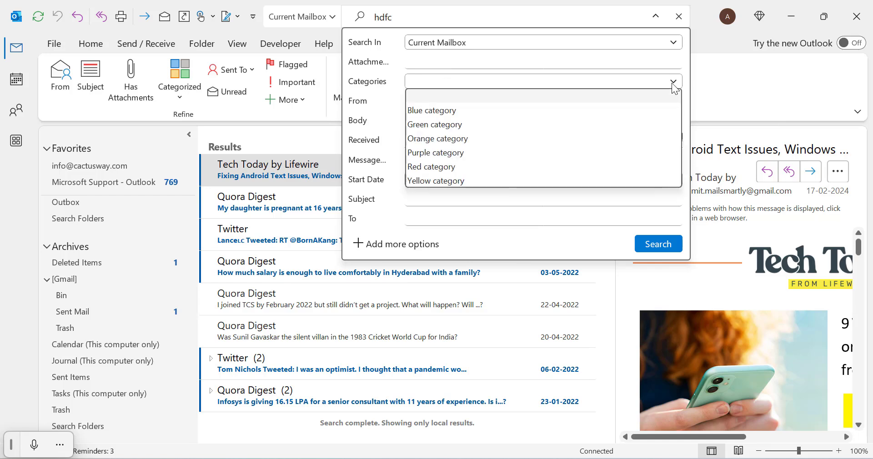
pyautogui.click(673, 85)
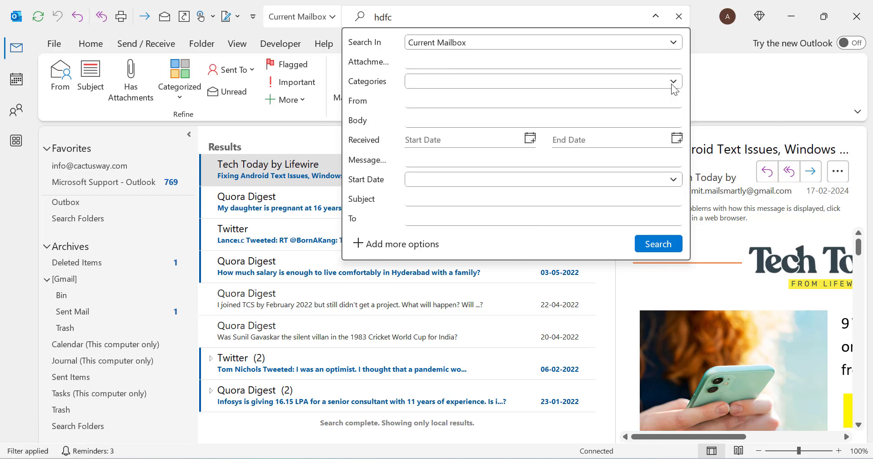
pyautogui.click(504, 102)
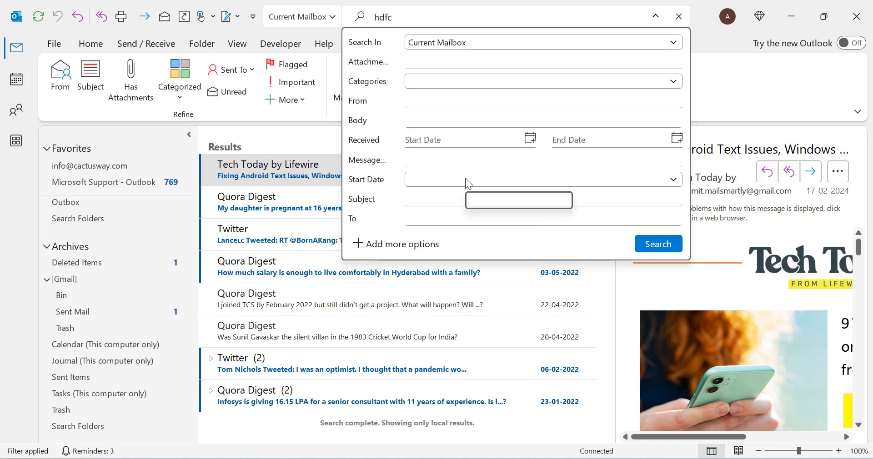
pyautogui.click(431, 199)
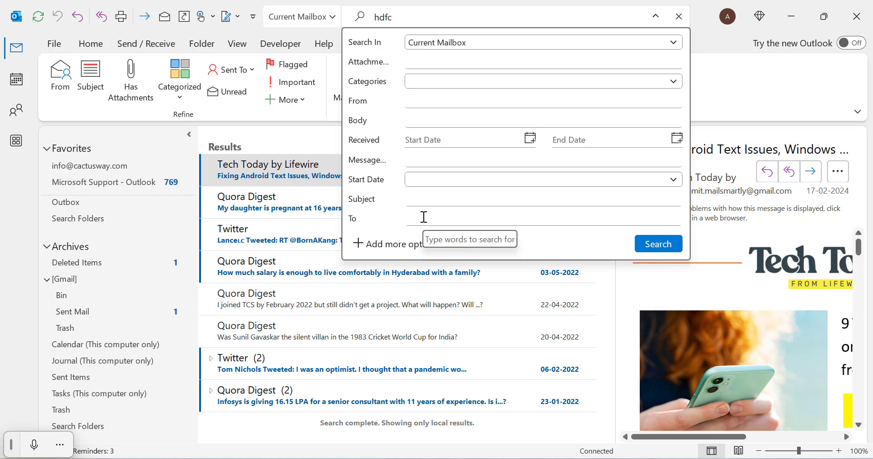
pyautogui.click(424, 218)
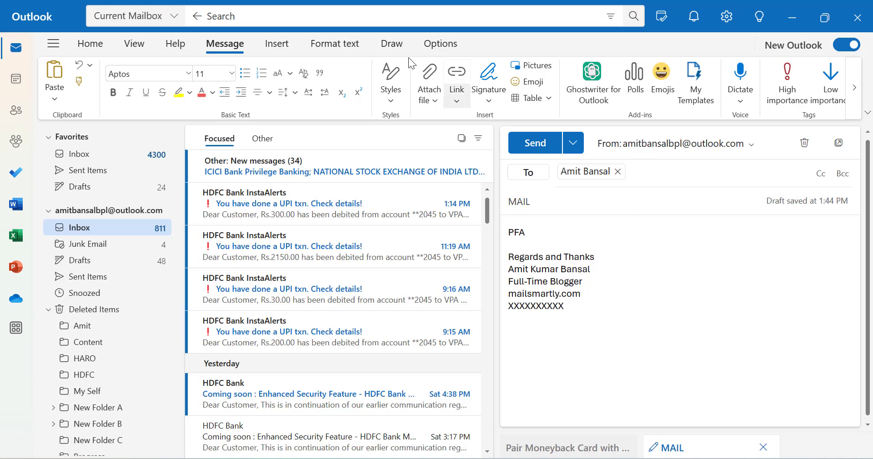
# - Switch to the new Outlook and open the filter options of its mail search
pyautogui.click(314, 17)
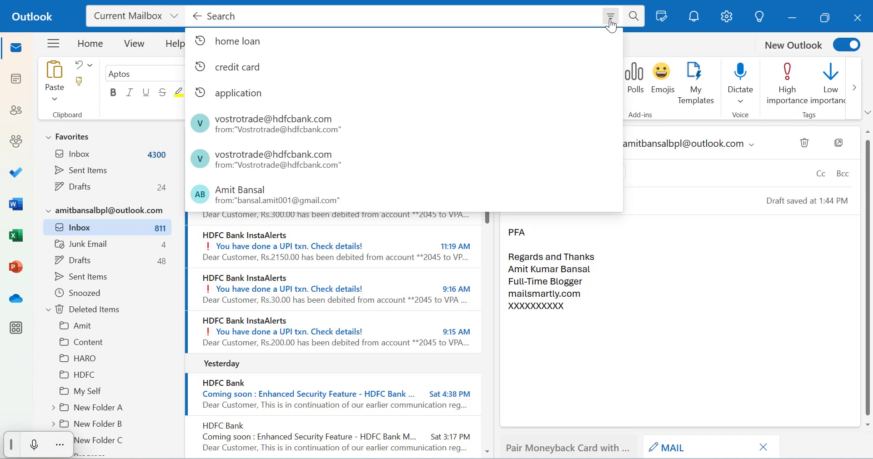
pyautogui.click(612, 23)
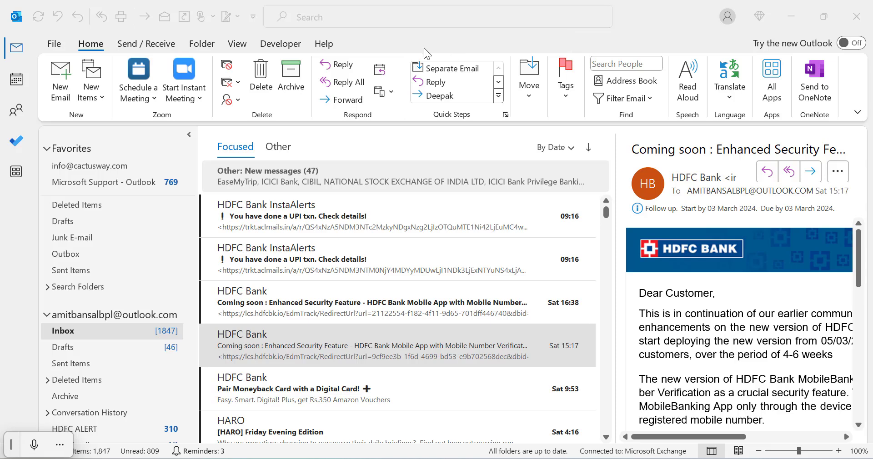
# - Switch to classic Outlook and start a new custom quick step named "Urgent Mail"
pyautogui.click(381, 40)
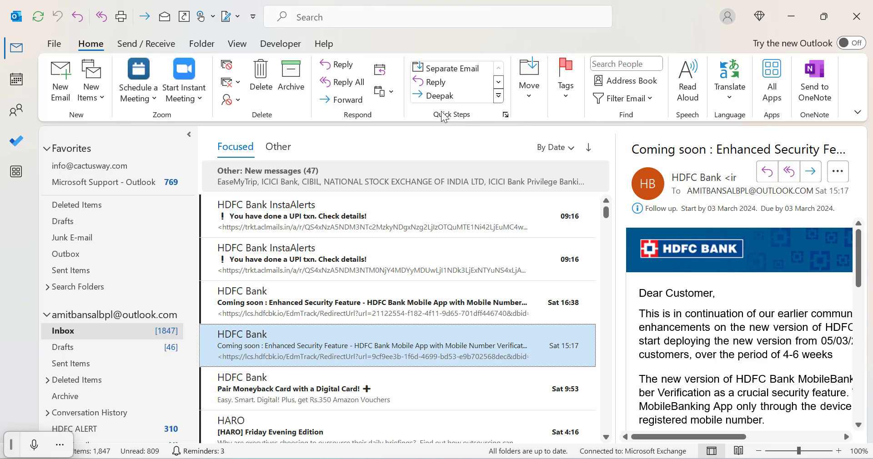
pyautogui.click(507, 117)
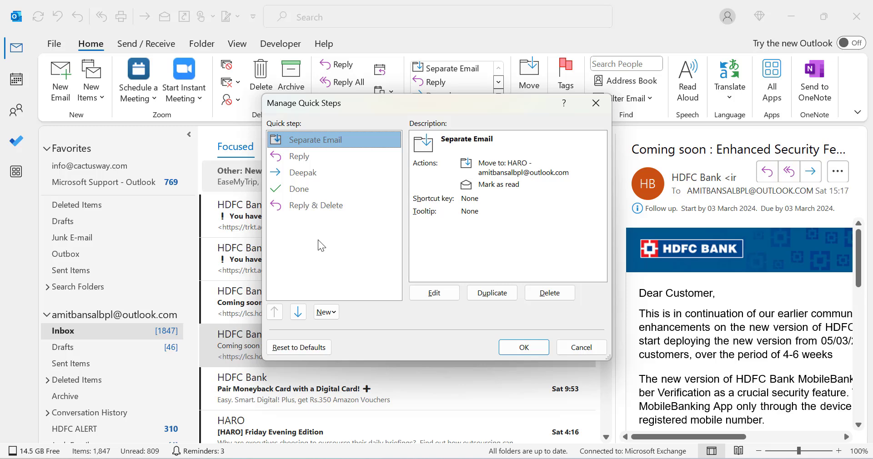
pyautogui.click(336, 319)
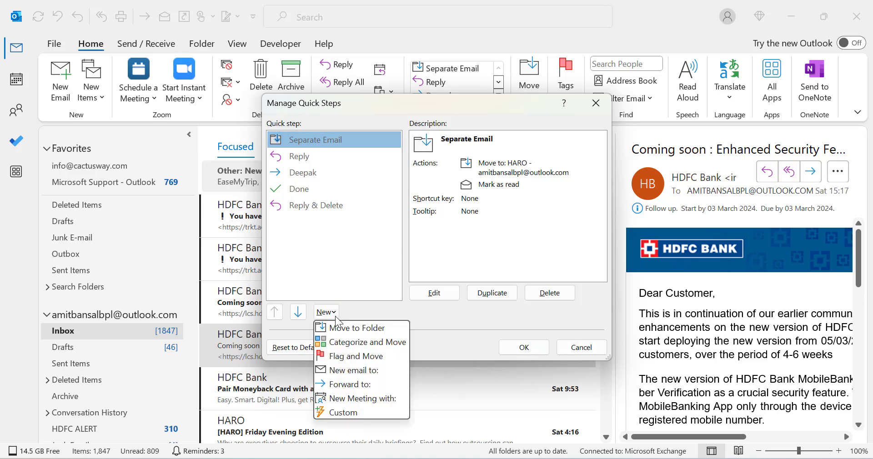
pyautogui.click(350, 414)
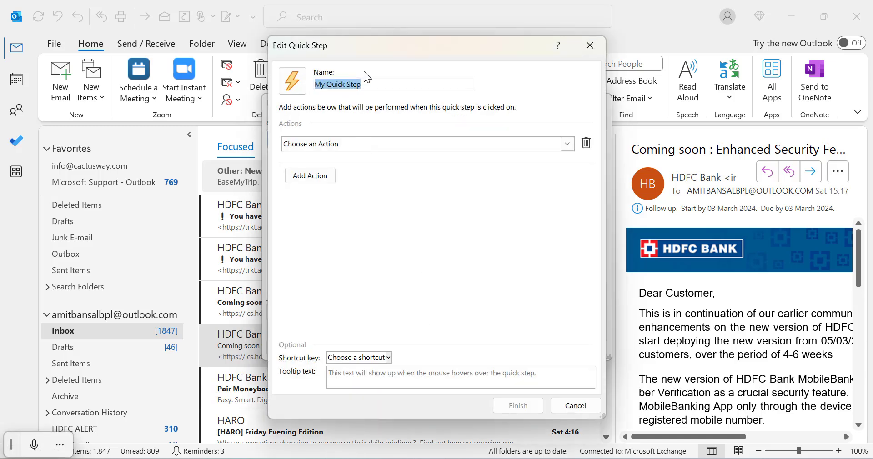
pyautogui.moveTo(369, 46); pyautogui.dragTo(305, 46)
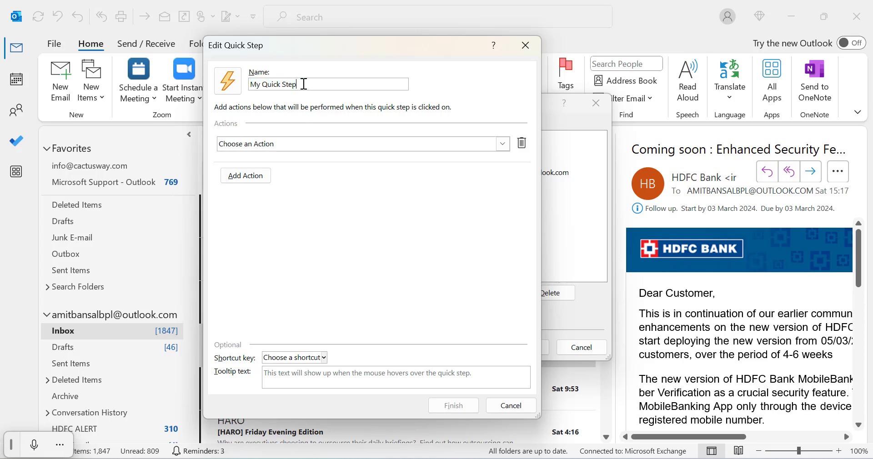
pyautogui.write('Urgent Mail')
# - Review the available quick step actions and choose New Message as the action for "Urgent Mail"
pyautogui.click(502, 145)
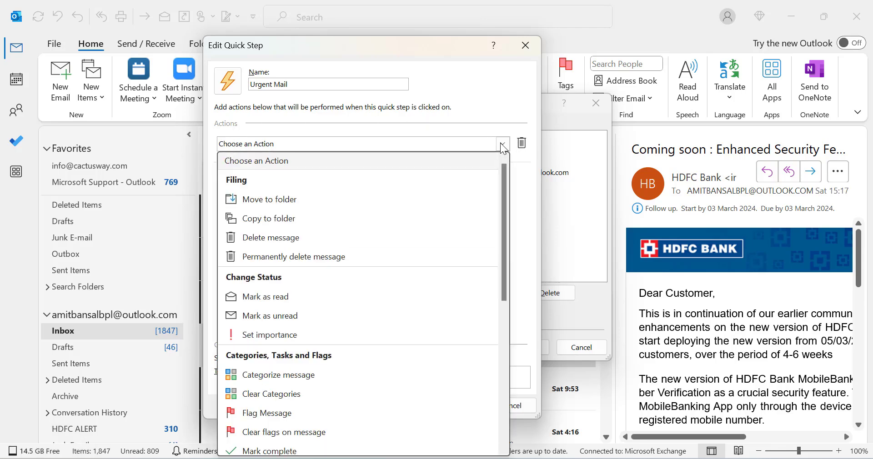
pyautogui.scroll(-6, 436, 260)
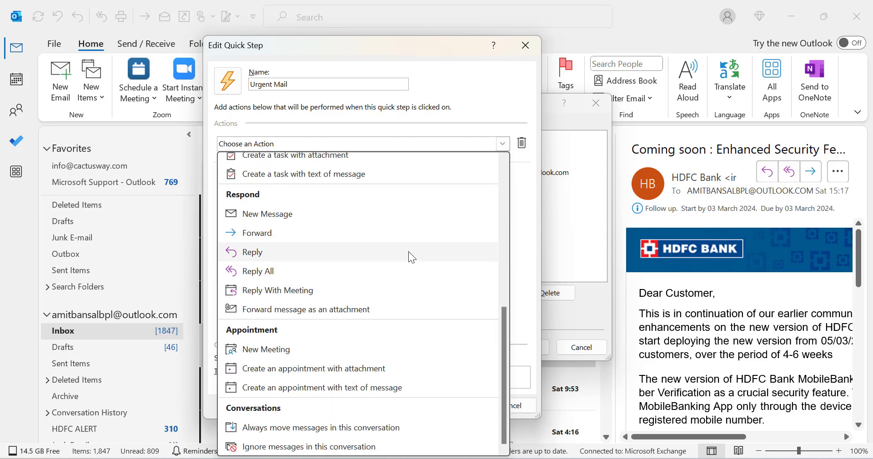
pyautogui.scroll(6, 408, 252)
pyautogui.scroll(-3, 391, 283)
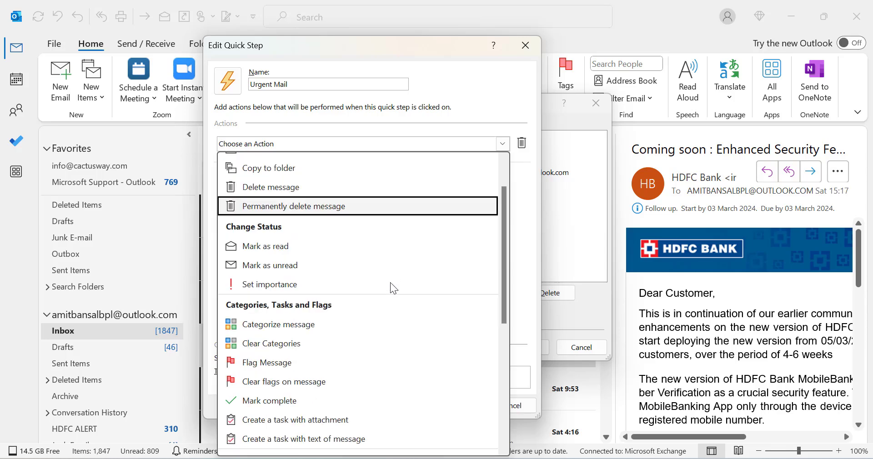
pyautogui.click(386, 378)
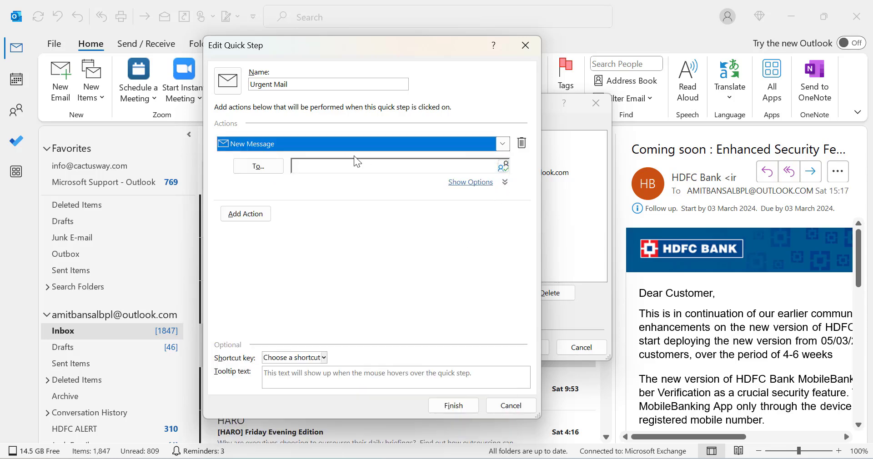
# - Address the quick step's new message to the Office Team and Sales Team groups from the second account's Contacts
pyautogui.click(260, 165)
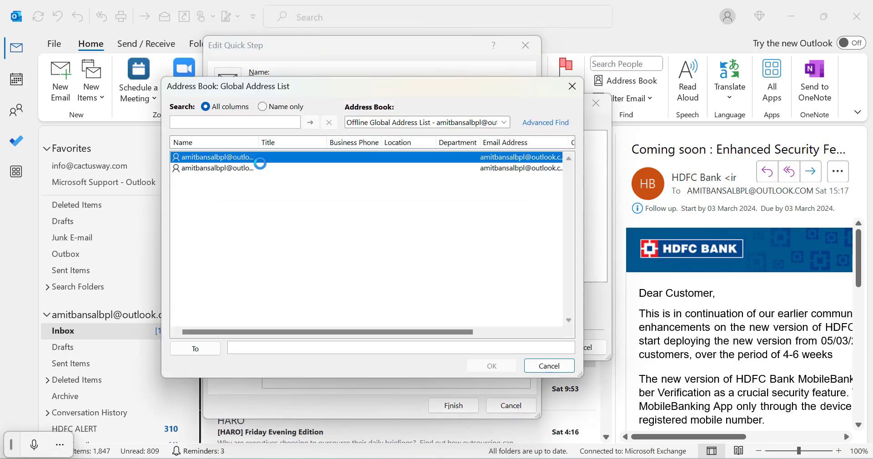
pyautogui.click(422, 123)
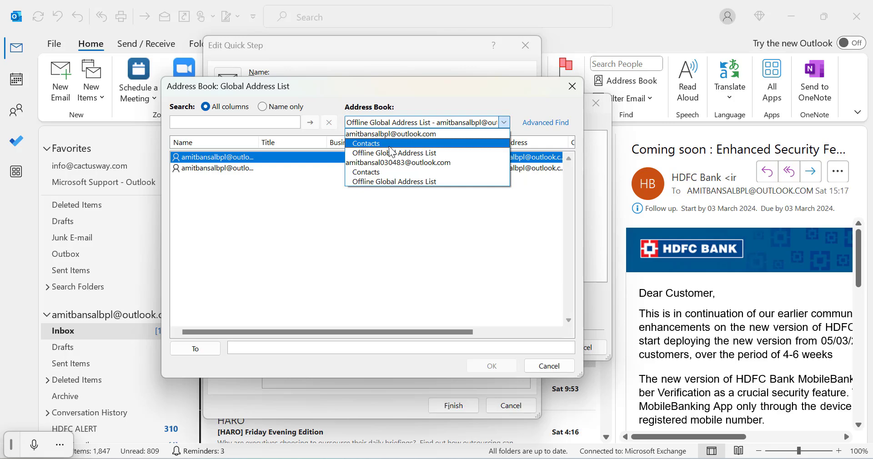
pyautogui.click(389, 144)
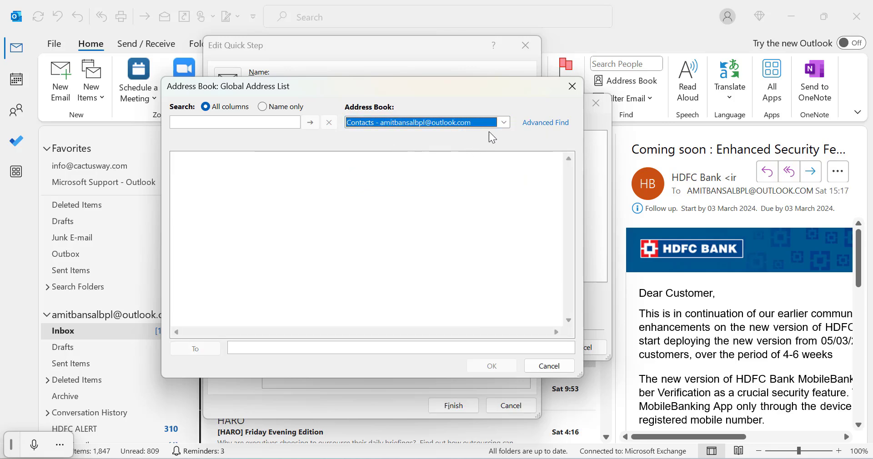
pyautogui.click(503, 122)
pyautogui.click(395, 172)
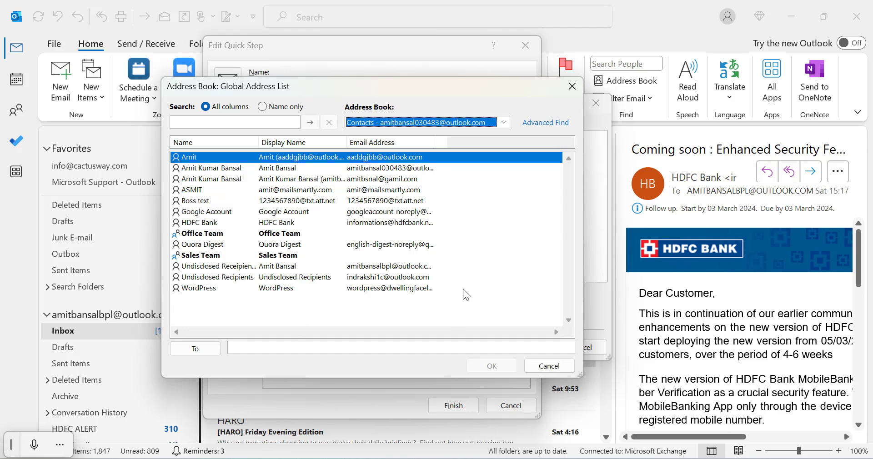
pyautogui.click(202, 237)
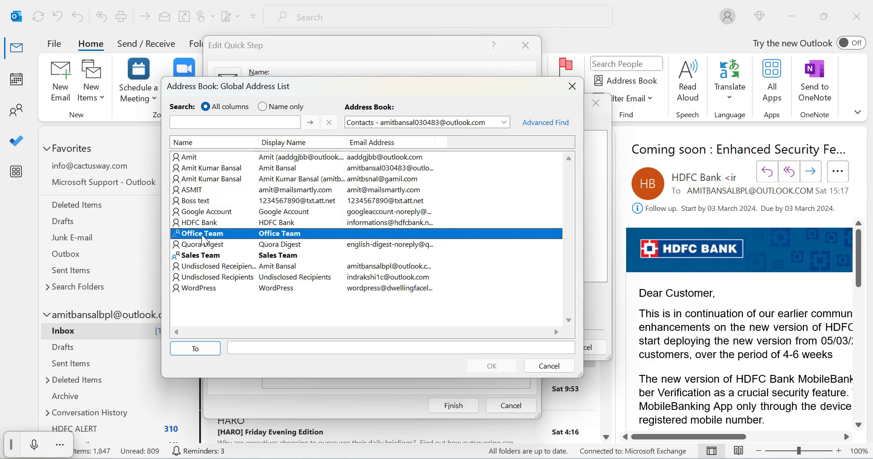
pyautogui.doubleClick(201, 235)
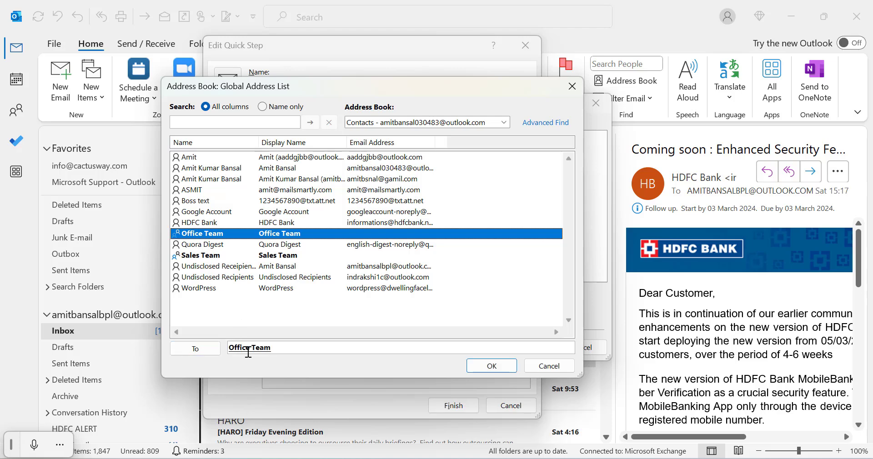
pyautogui.click(201, 257)
pyautogui.doubleClick(202, 257)
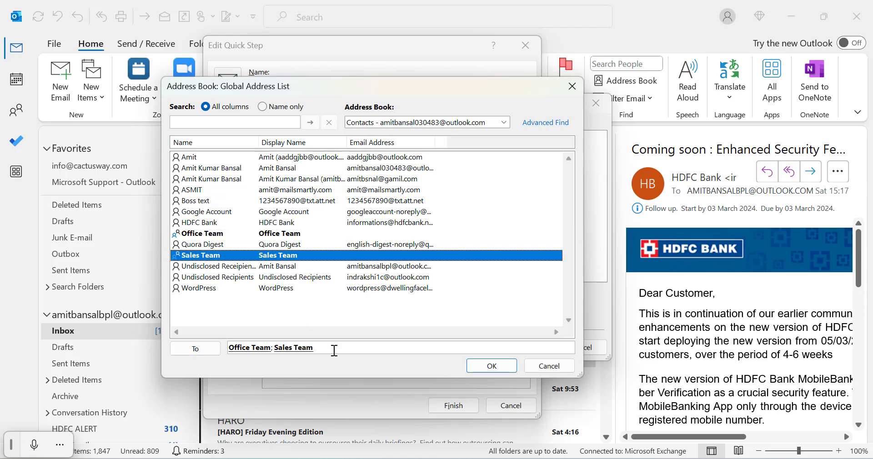
pyautogui.click(481, 370)
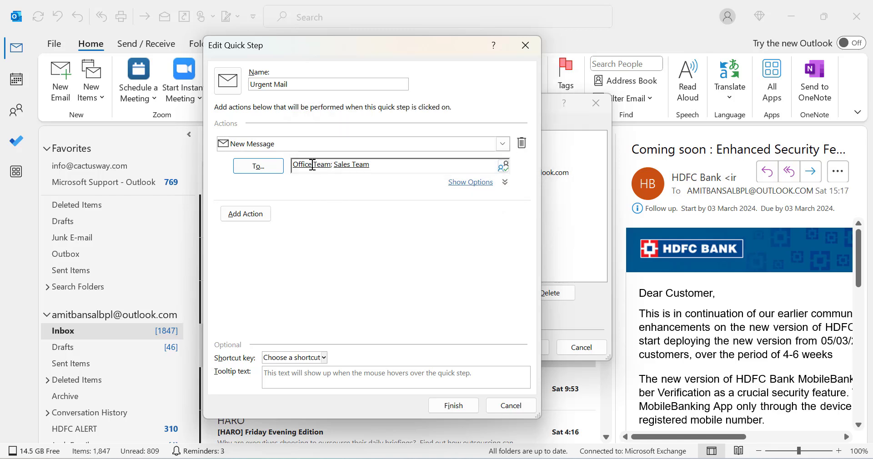
# - Set the message's subject to "Urgent Mail" in the expanded options, keeping No Flag and No Change for importance
pyautogui.moveTo(308, 165)
pyautogui.click(471, 182)
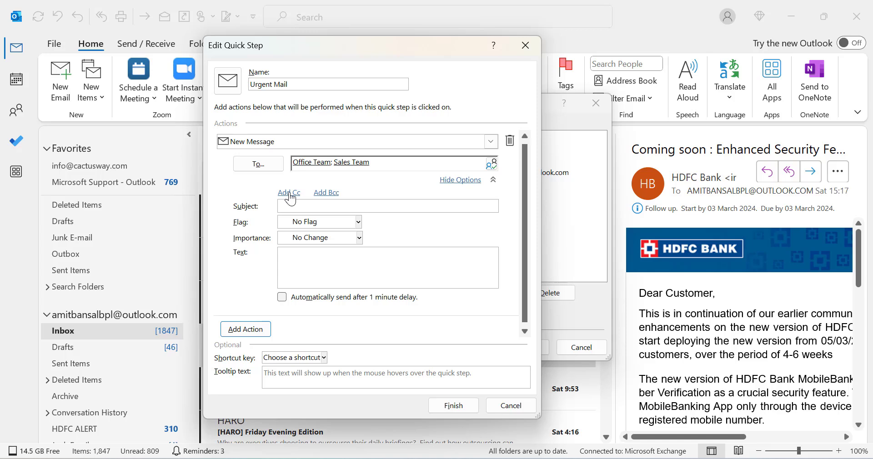
pyautogui.click(312, 208)
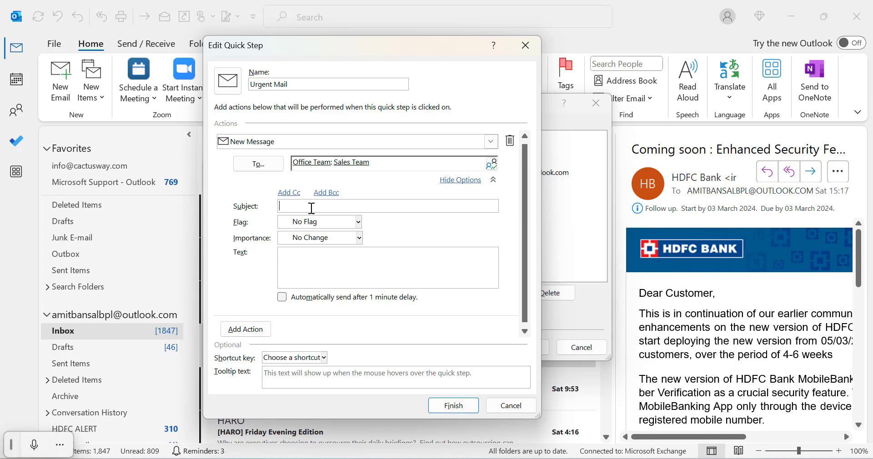
pyautogui.write('Urgent Mail')
pyautogui.click(359, 222)
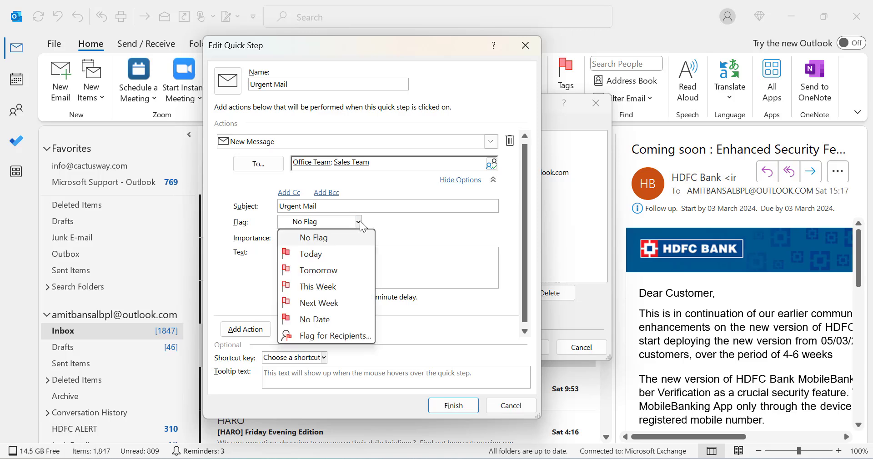
pyautogui.click(448, 226)
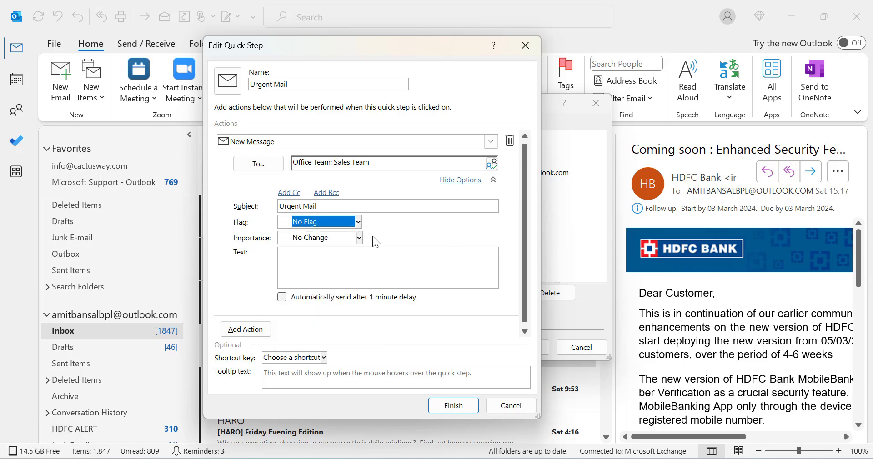
pyautogui.click(359, 238)
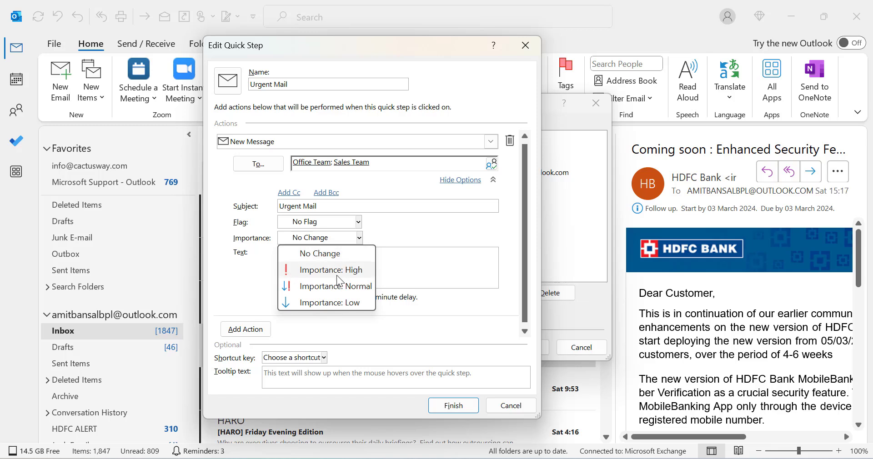
pyautogui.click(430, 223)
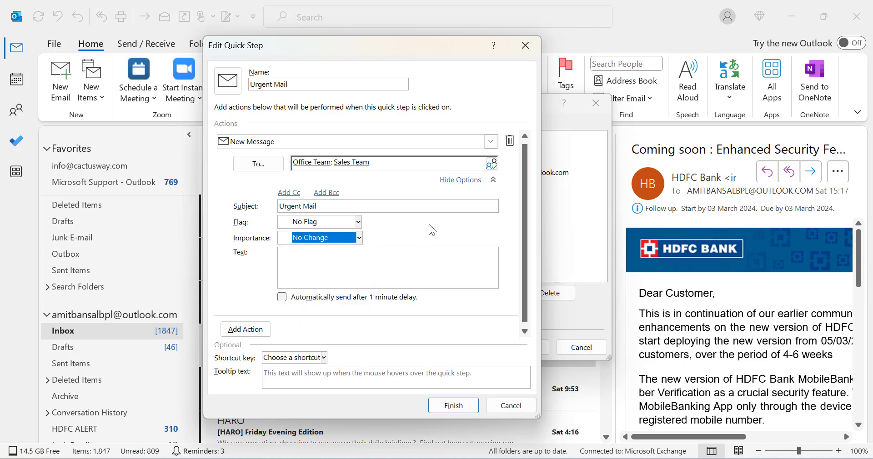
# - Enter "Dear All Member, Please look into the matter on Urgent basis" as the quick step's message text
pyautogui.click(336, 268)
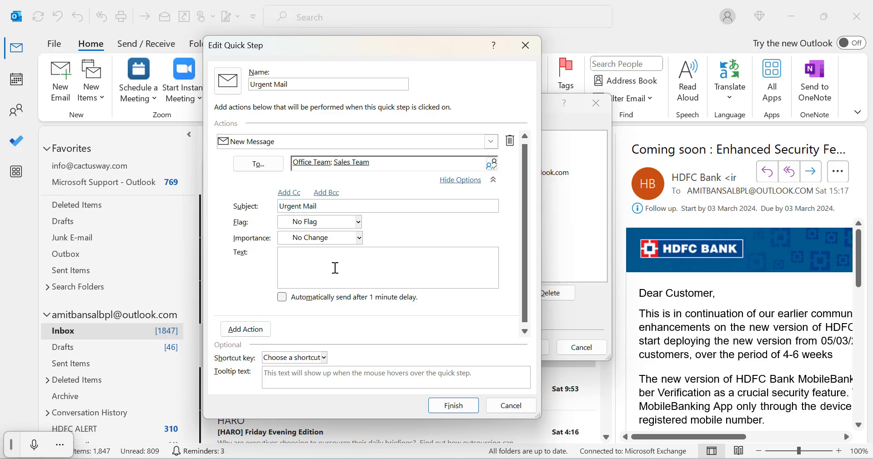
pyautogui.write('Dear All Member, Please look into the matter on')
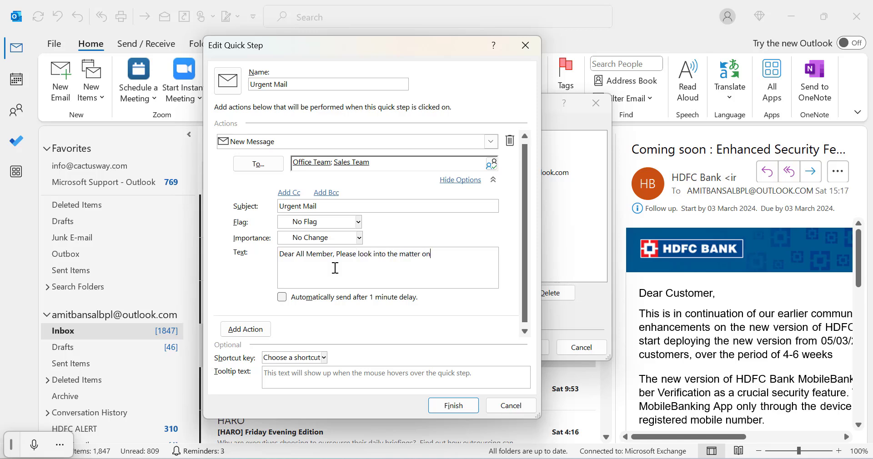
pyautogui.write(' Urgent basis')
# - Finish the "Urgent Mail" quick step without a shortcut key and save the quick steps list
pyautogui.click(324, 358)
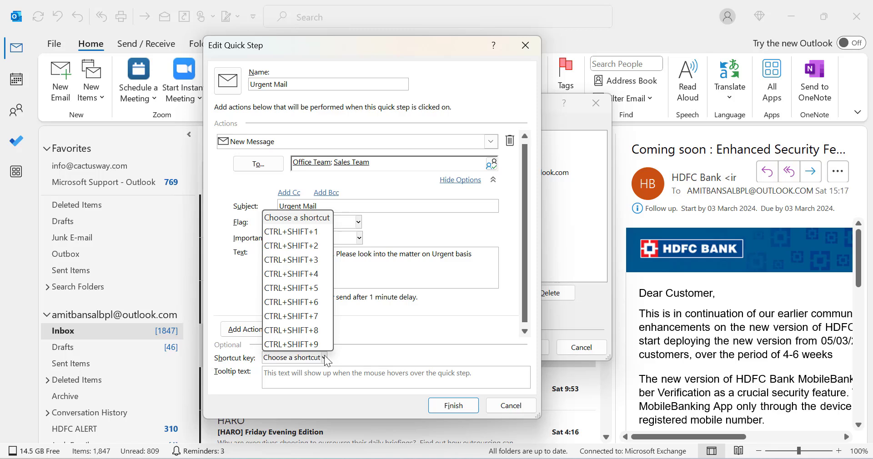
pyautogui.click(324, 355)
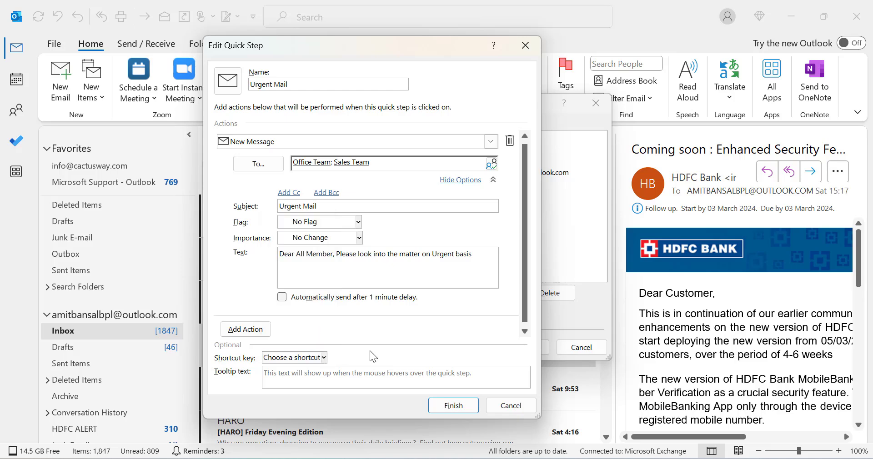
pyautogui.click(454, 406)
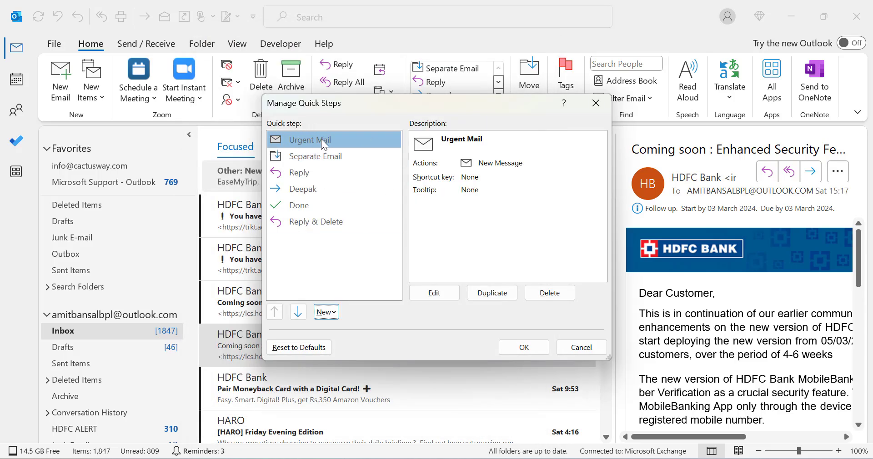
pyautogui.click(523, 347)
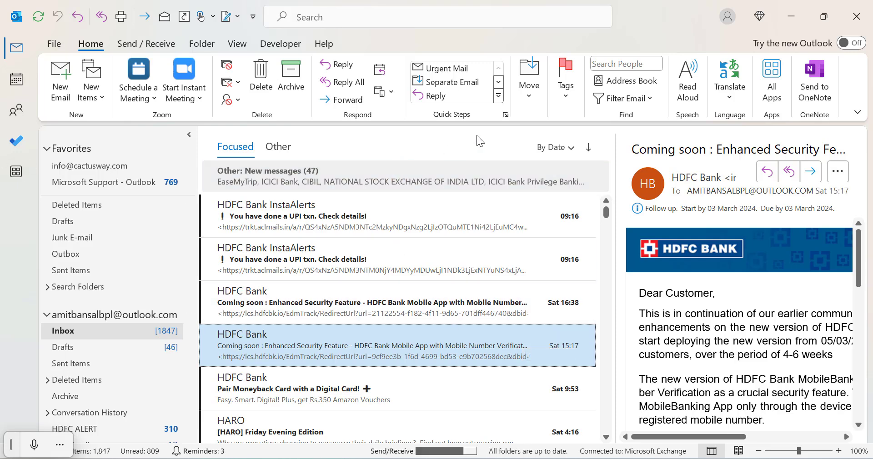
# - Run the "Urgent Mail" quick step and send the message it creates
pyautogui.click(451, 69)
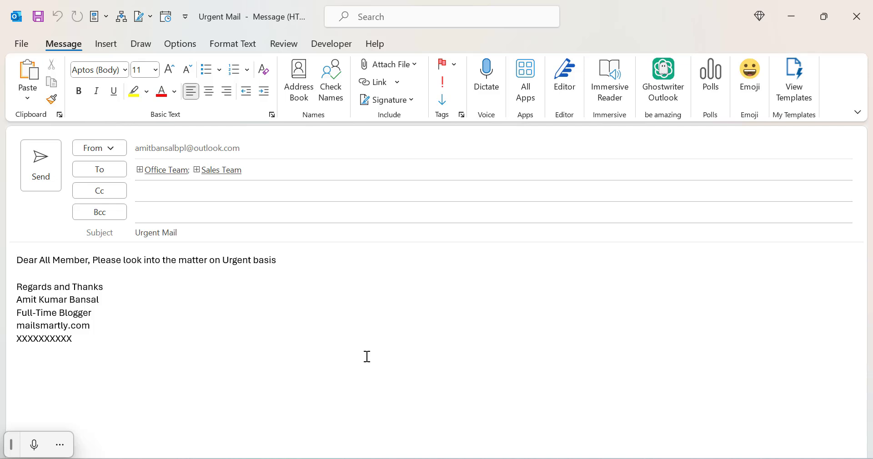
pyautogui.click(51, 175)
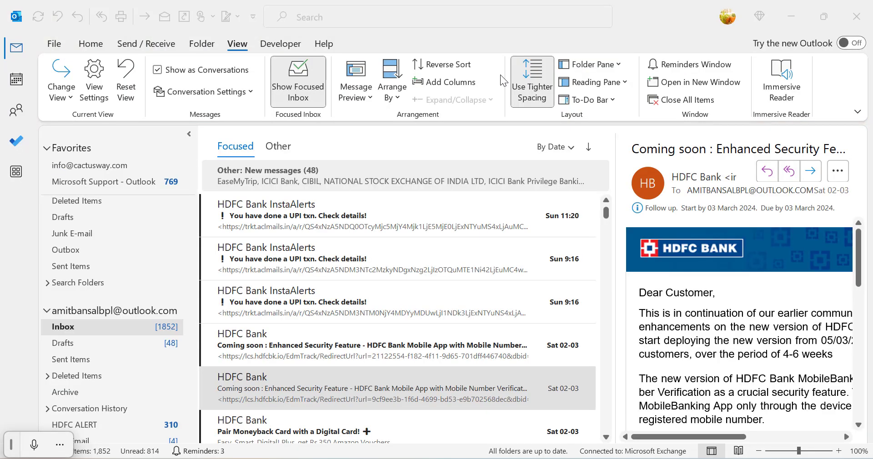